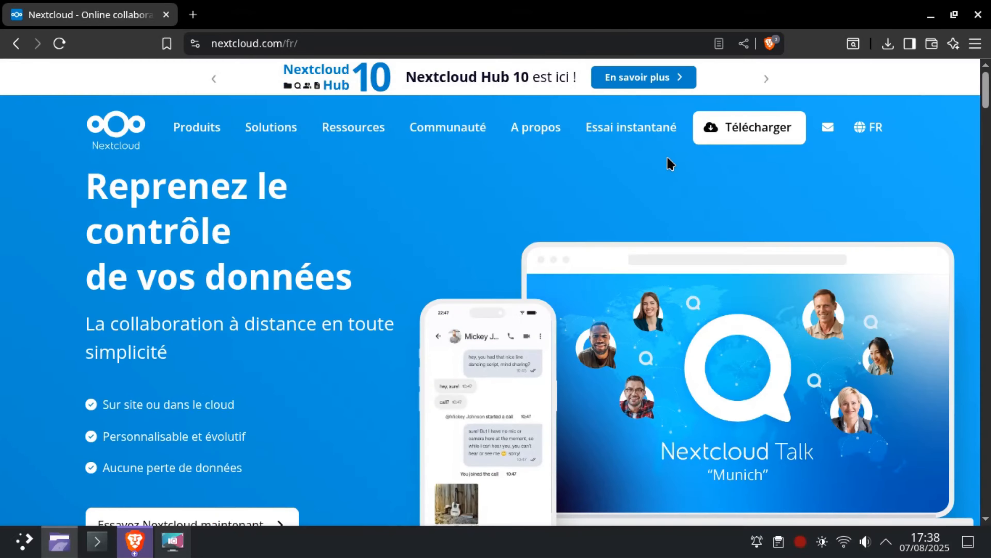
Open the Nextcloud server download section for self-hosting on the Nextcloud website.
mouse_move(777, 131)
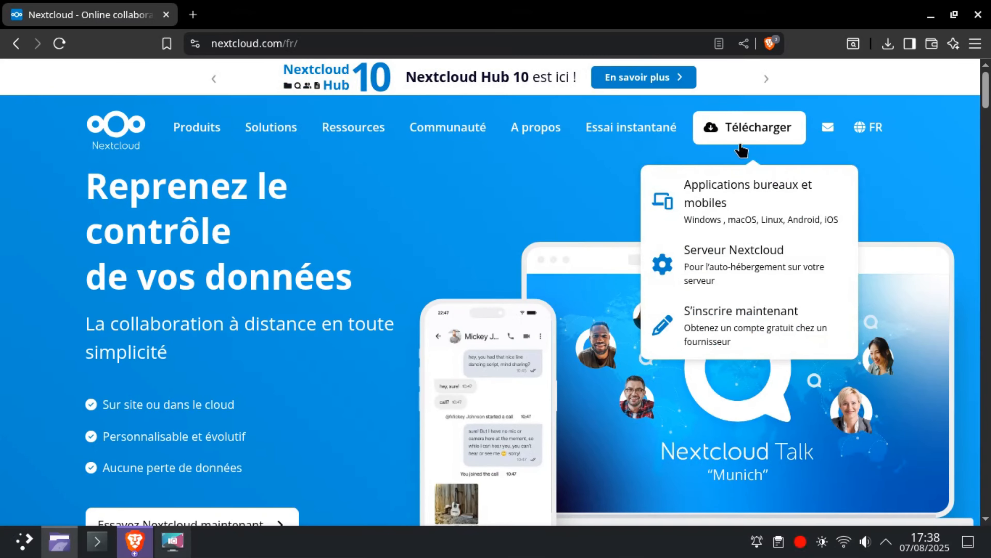
left_click(779, 131)
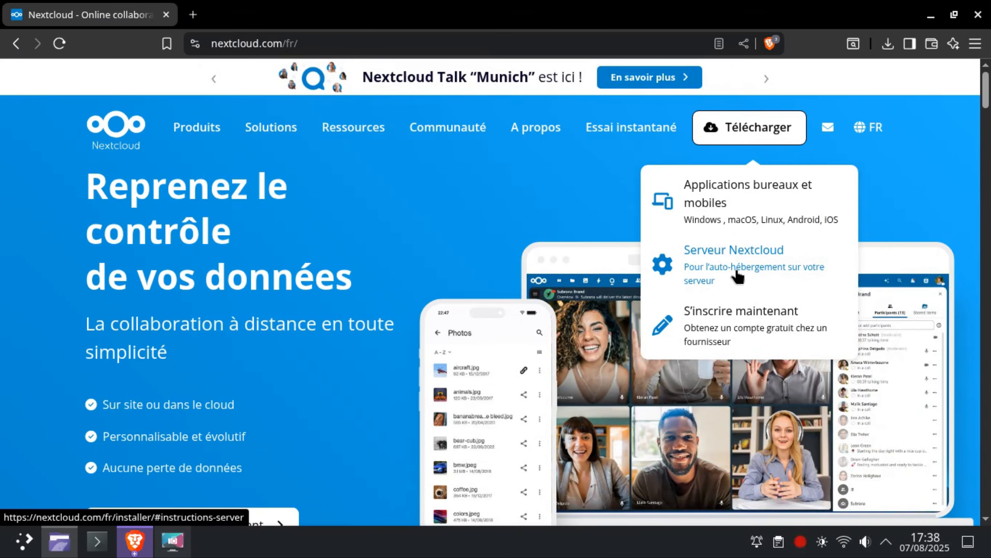
left_click(737, 271)
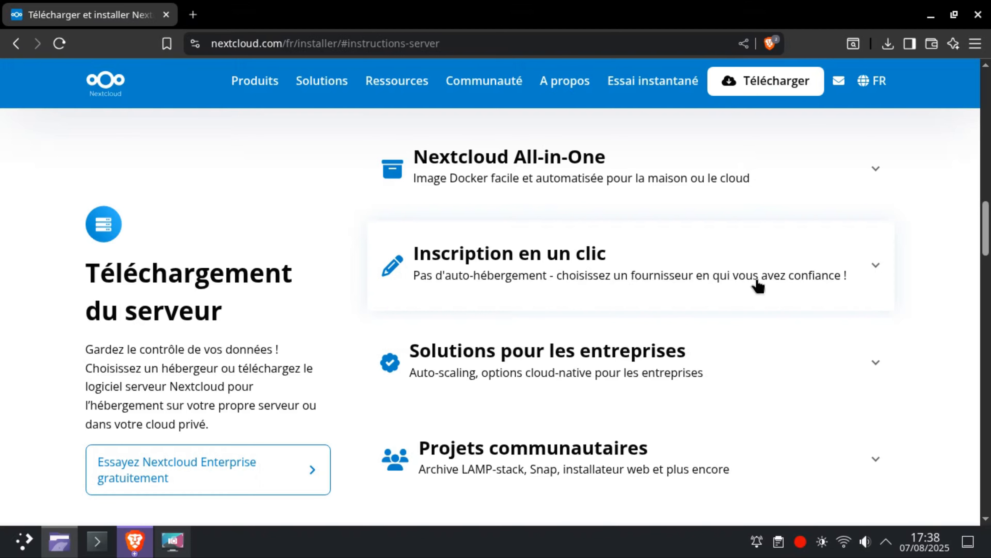
Examine the one-click signup and enterprise solutions options among the server download choices.
left_click(876, 267)
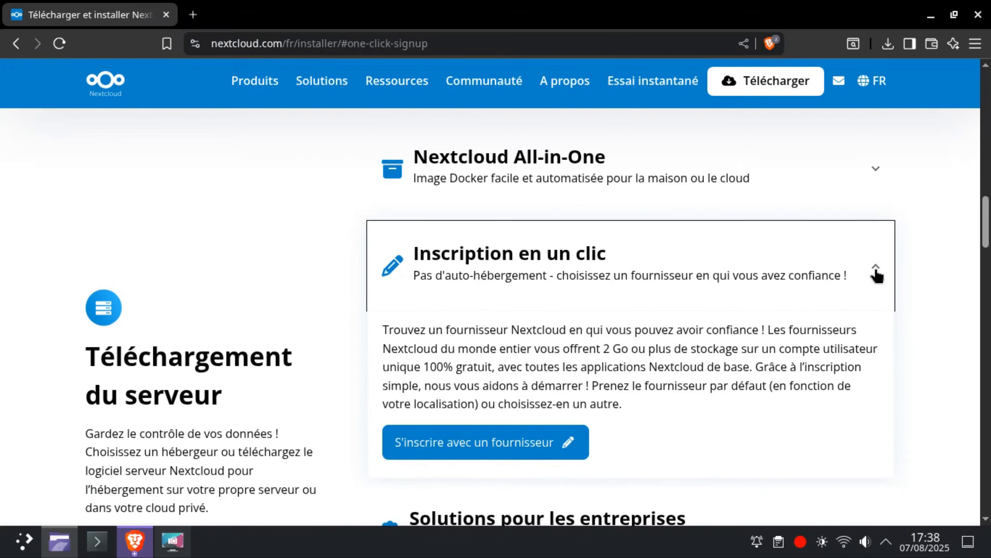
left_click(876, 274)
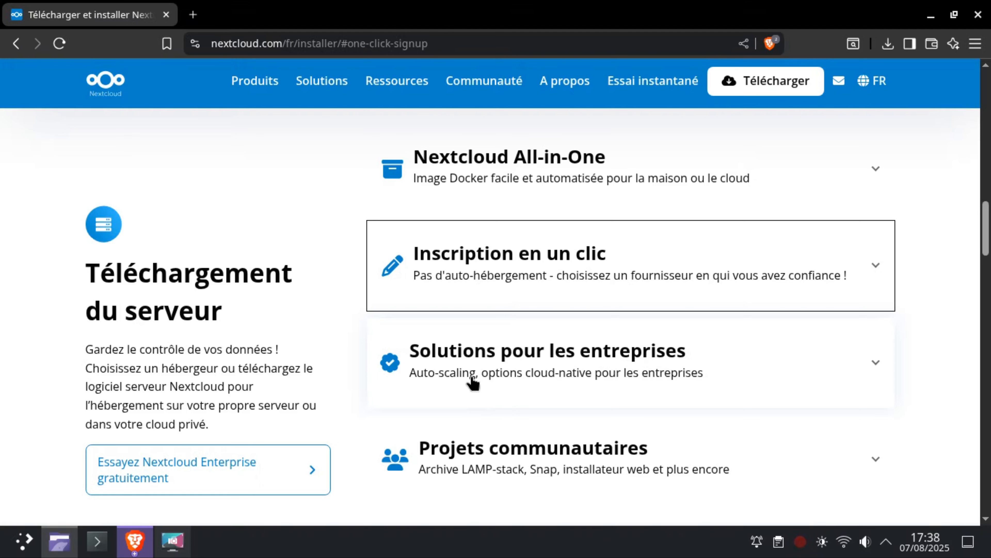
left_click(643, 372)
scroll(645, 373, "down", 5)
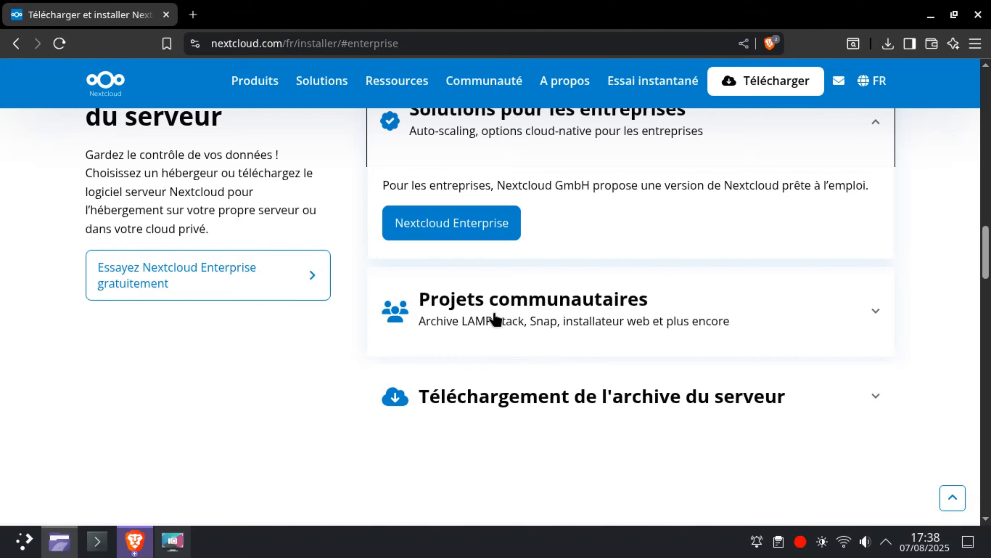
Download the Nextcloud web installer, setup-nextcloud.php, from the community projects options.
left_click(596, 311)
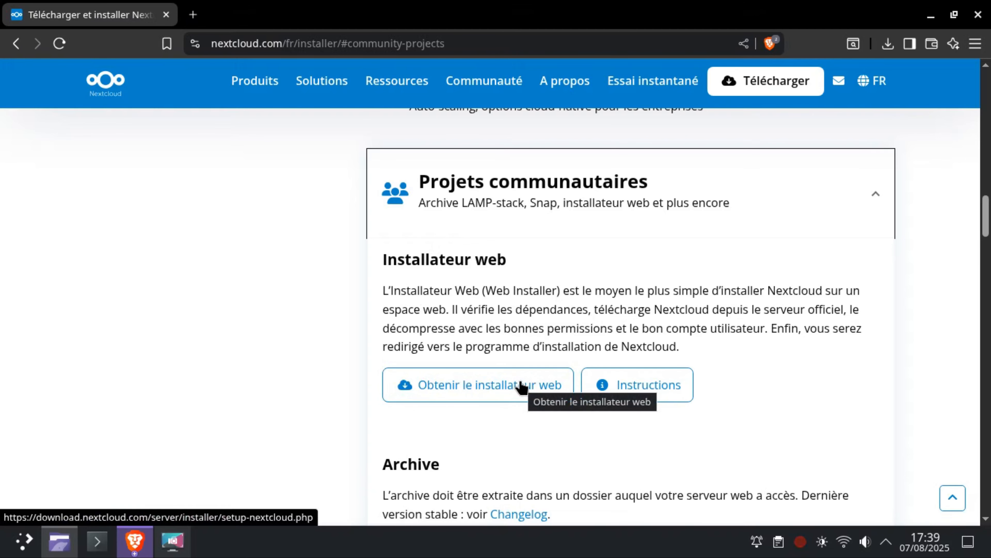
left_click(508, 388)
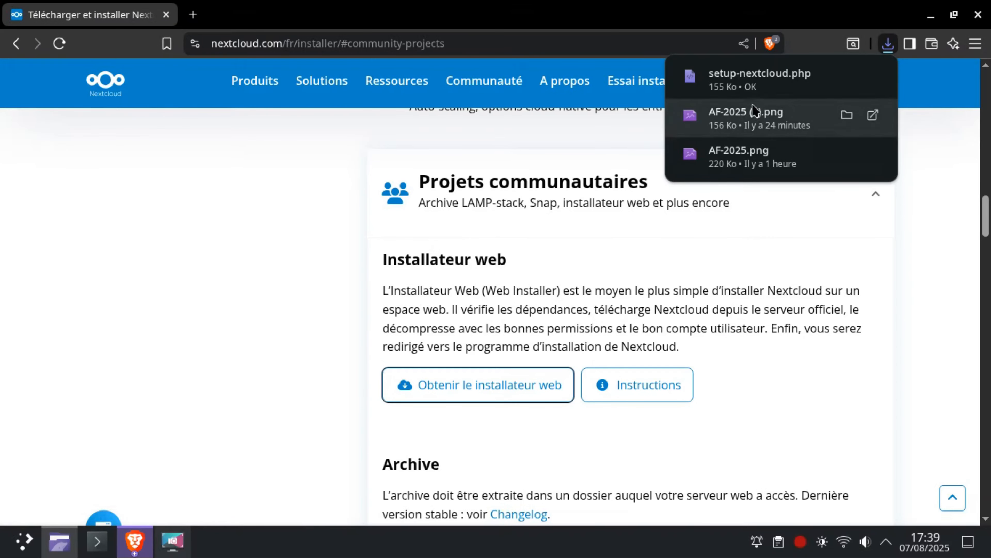
mouse_move(734, 83)
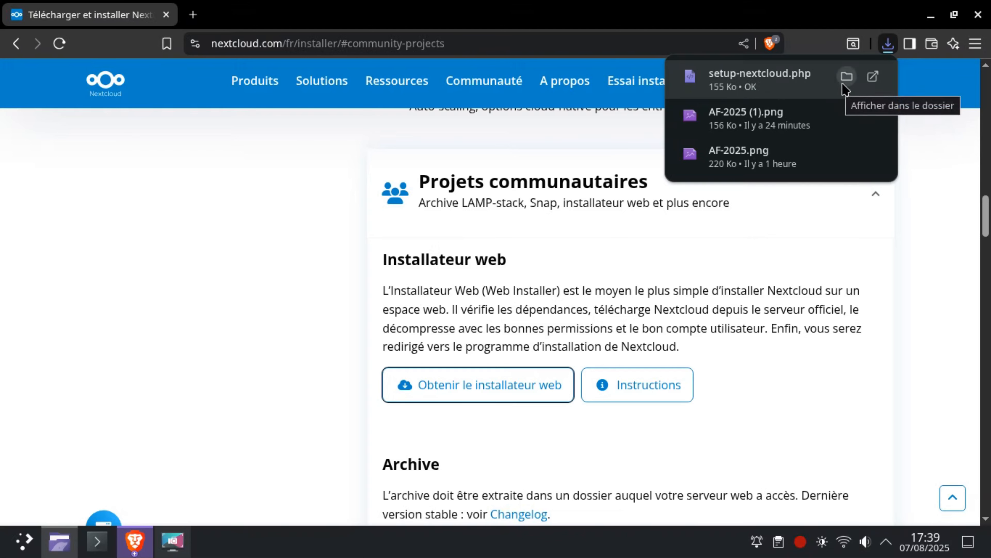
left_click(308, 223)
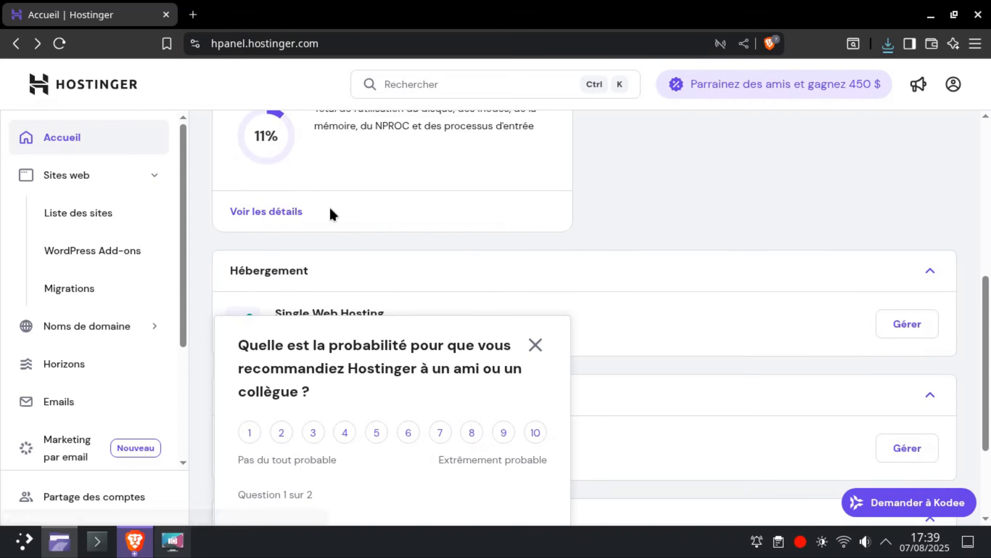
Open the file manager for the angleformation.com website from its Hostinger dashboard.
left_click(98, 217)
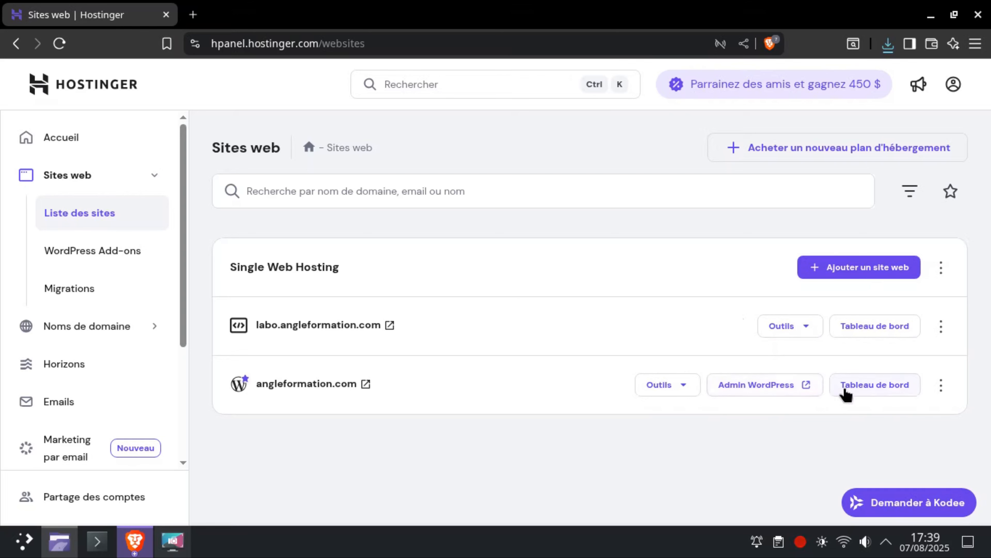
left_click(890, 392)
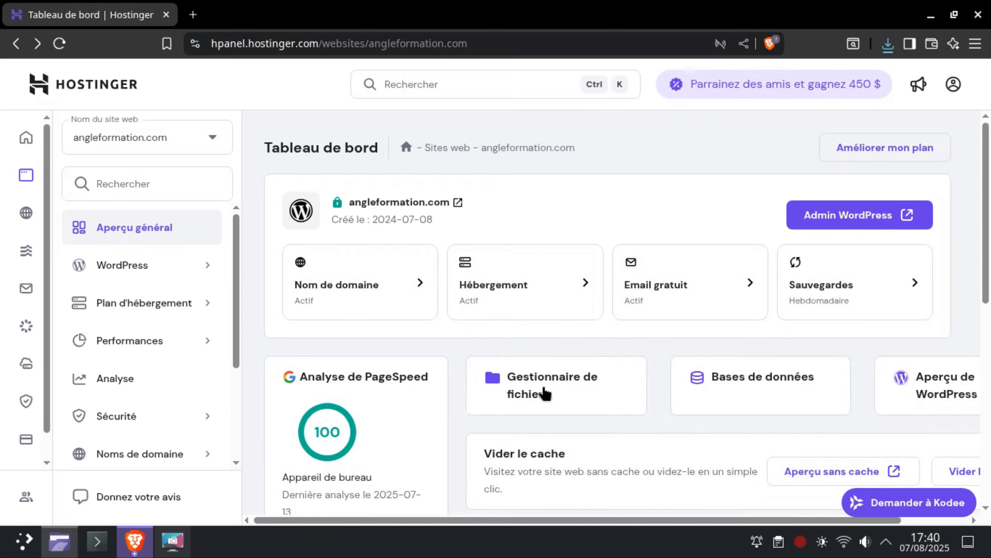
left_click(541, 392)
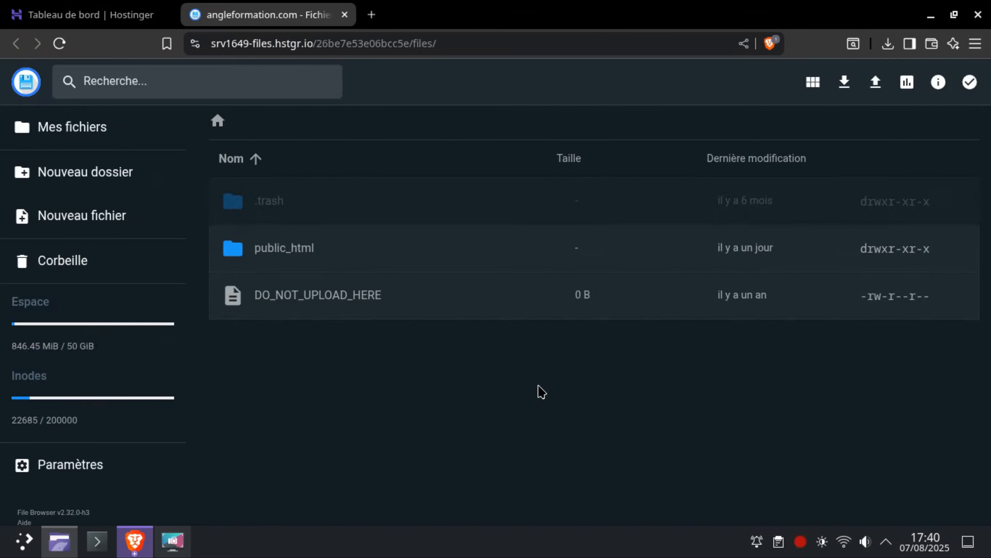
Create a new folder named nc inside public_html.
double_click(477, 269)
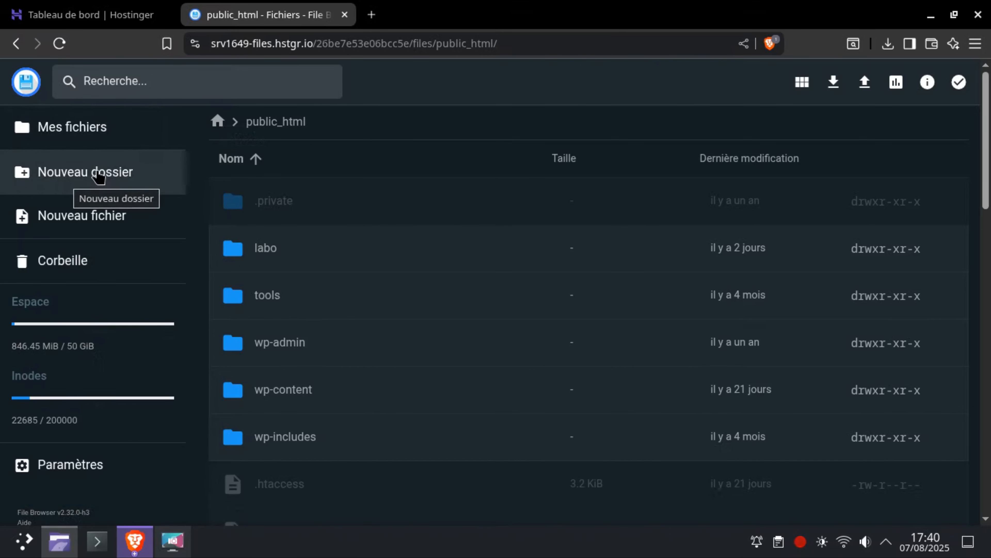
left_click(75, 173)
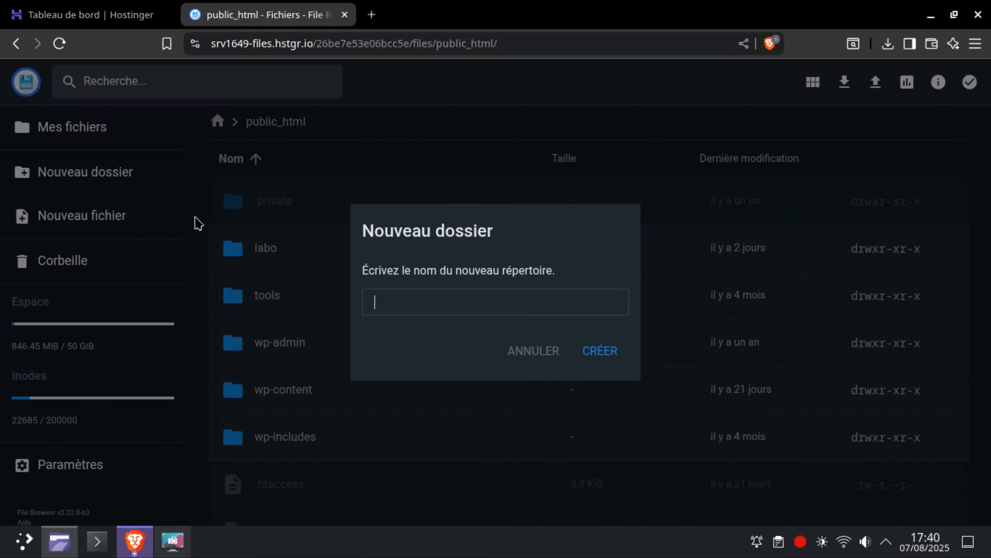
type("nc")
left_click(607, 349)
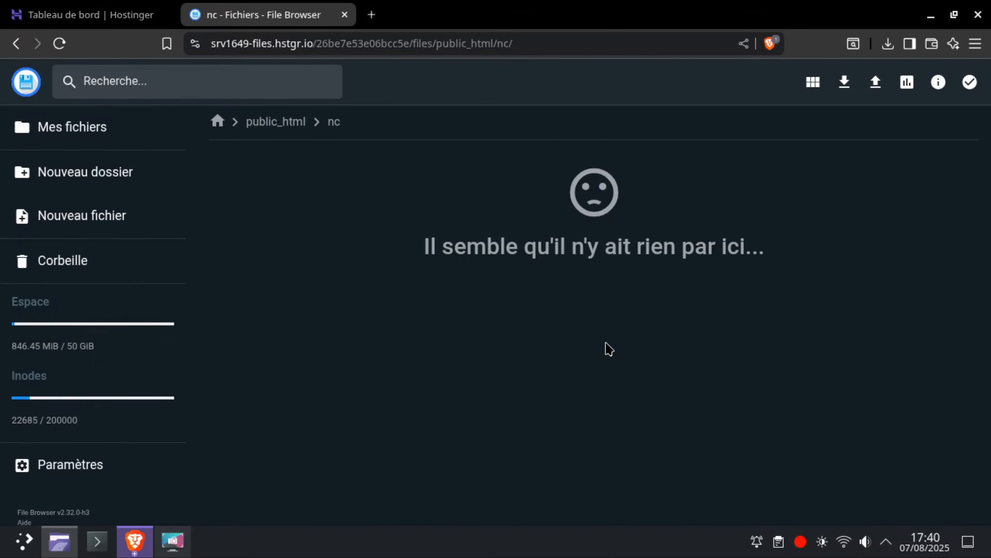
Upload setup-nextcloud.php from the Téléchargements folder into the nc folder.
left_click(873, 89)
left_click(463, 302)
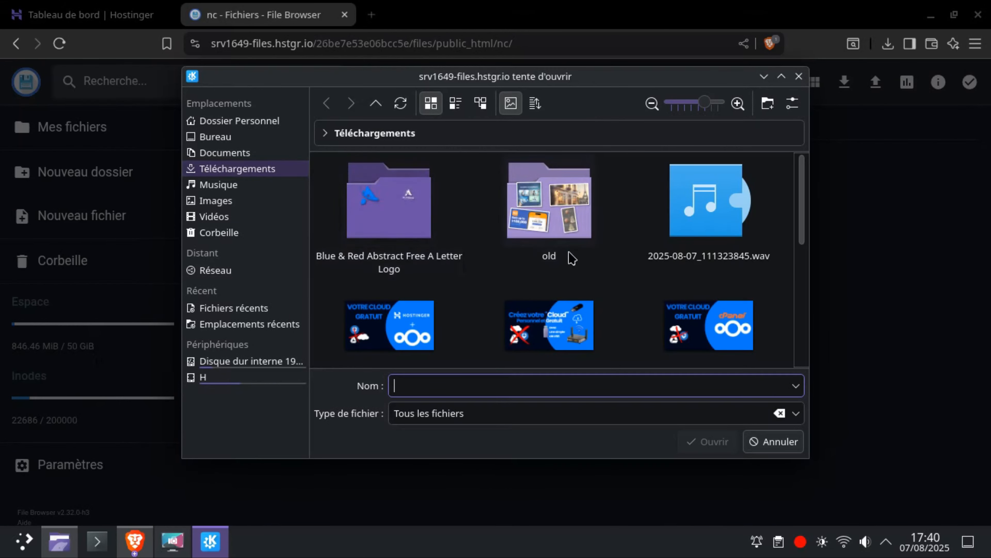
left_click_drag(803, 215, 795, 348)
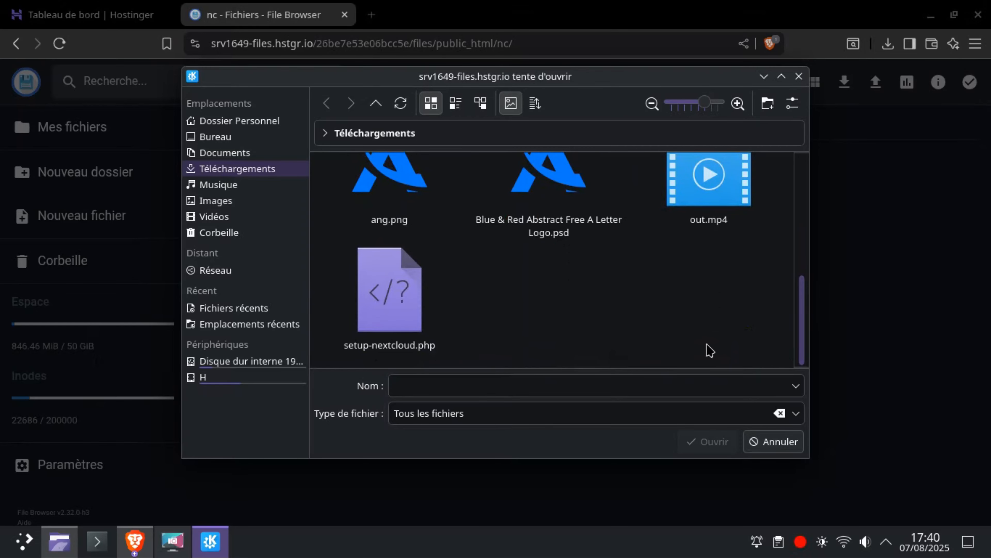
left_click(403, 305)
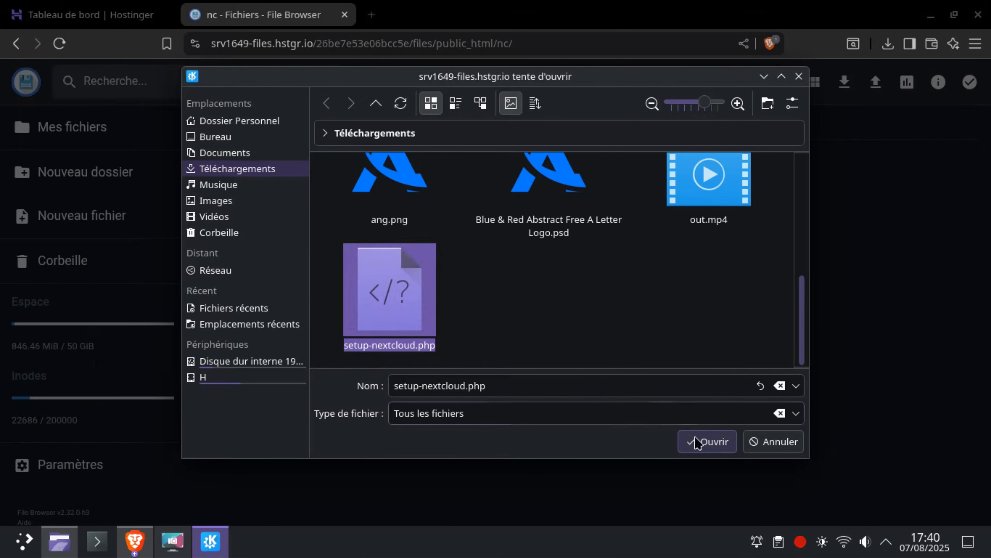
left_click(703, 442)
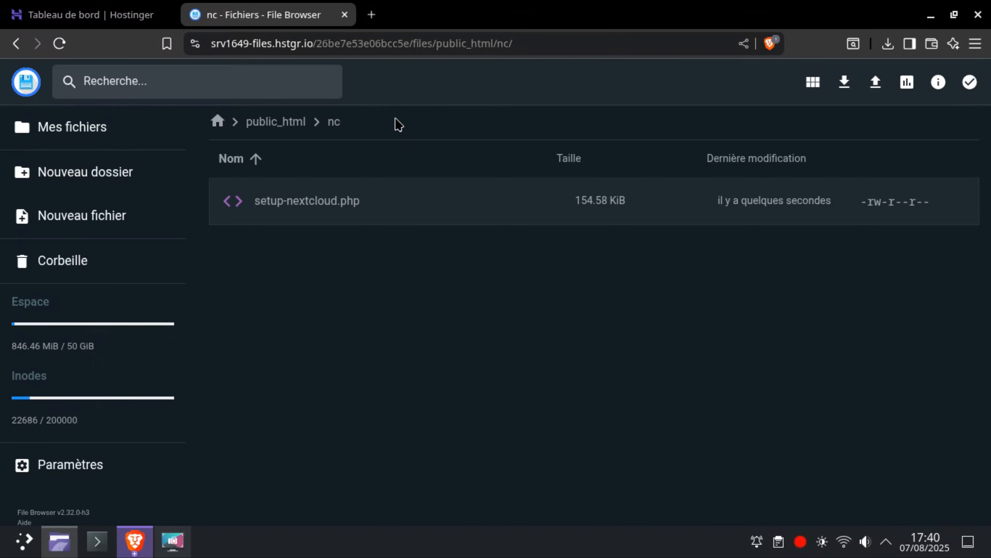
Visit angleformation.com/nc/ in a new browser tab.
left_click(372, 14)
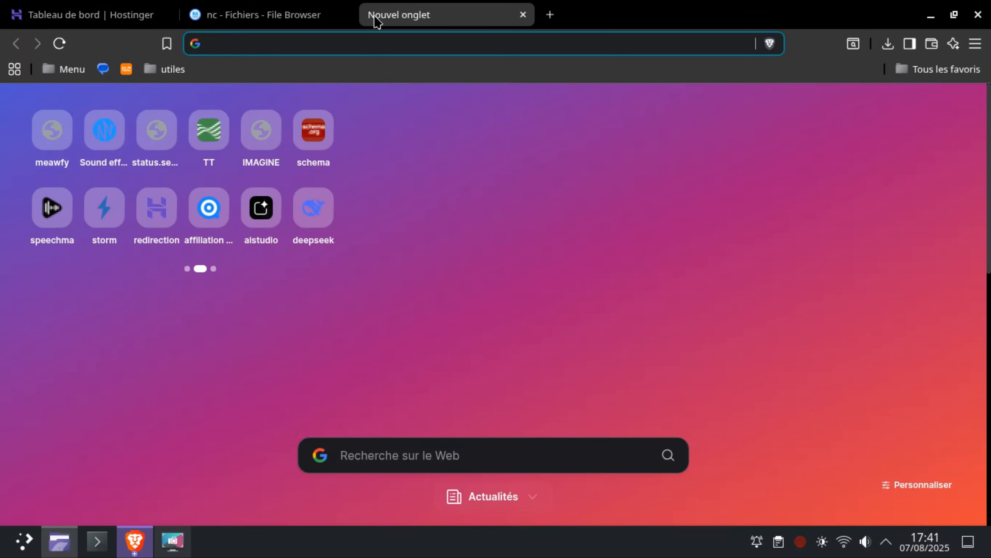
type("ang")
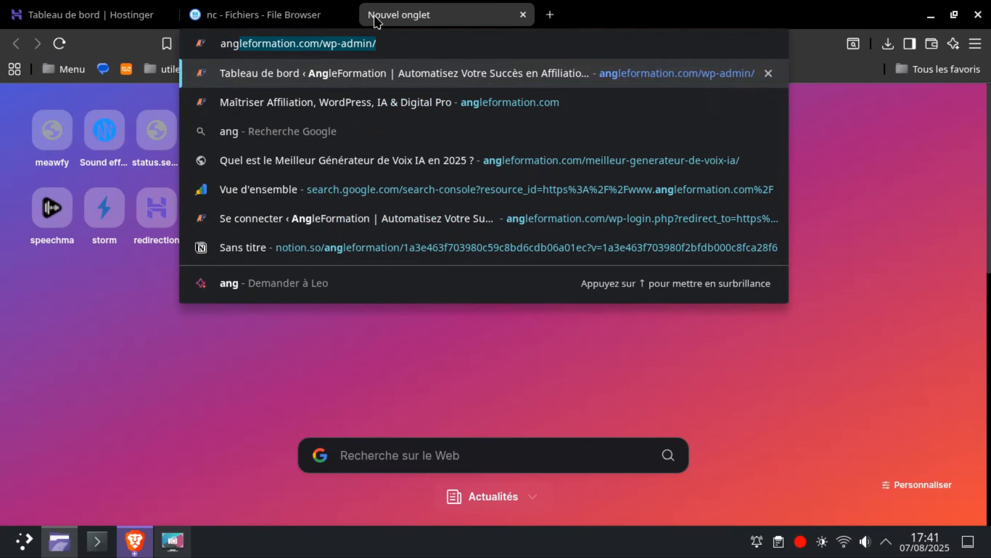
type("leformation")
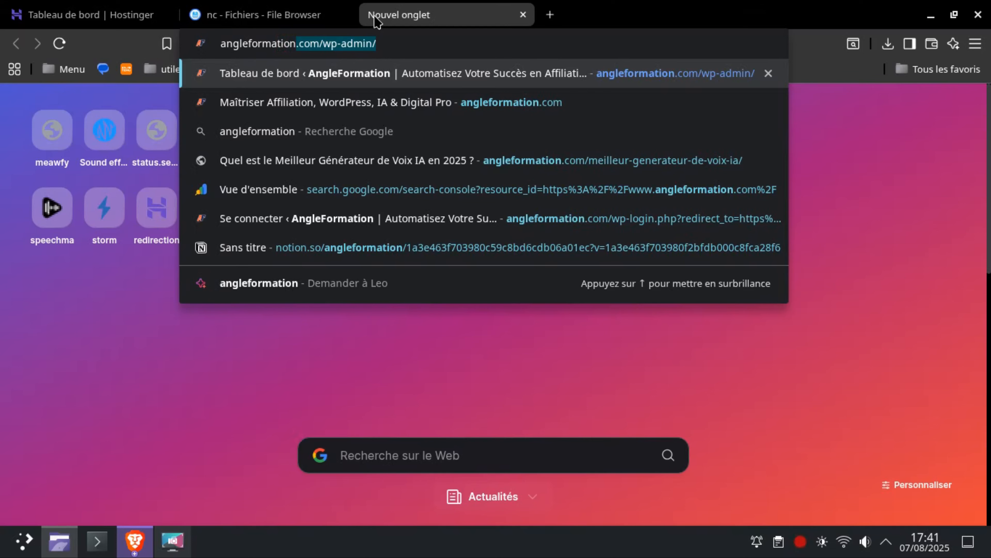
type(".c")
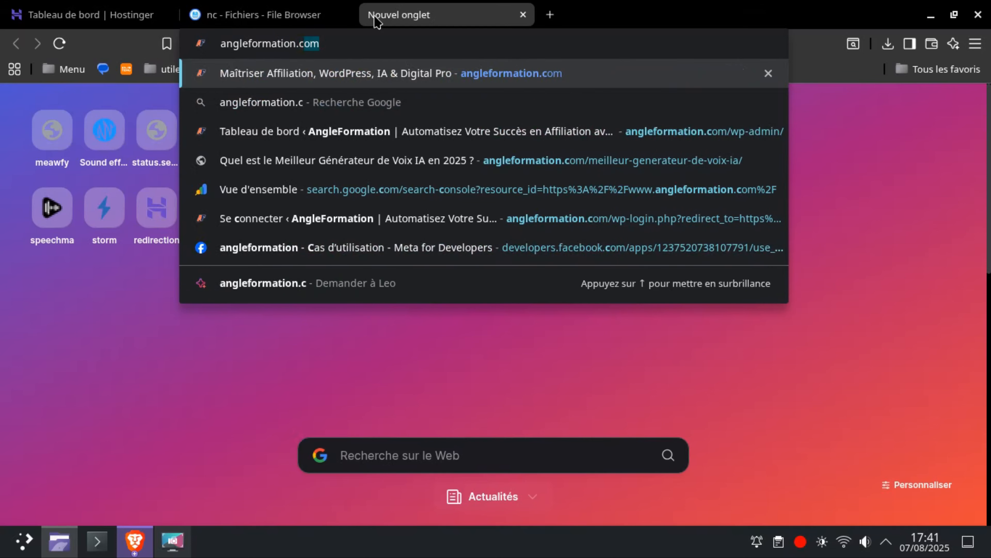
type("om/nc")
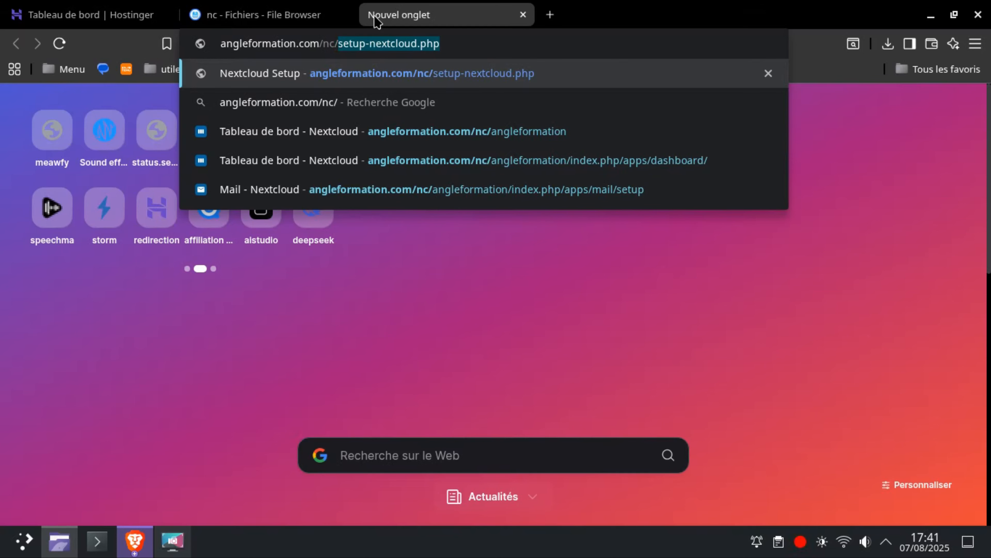
type("/")
key("Return")
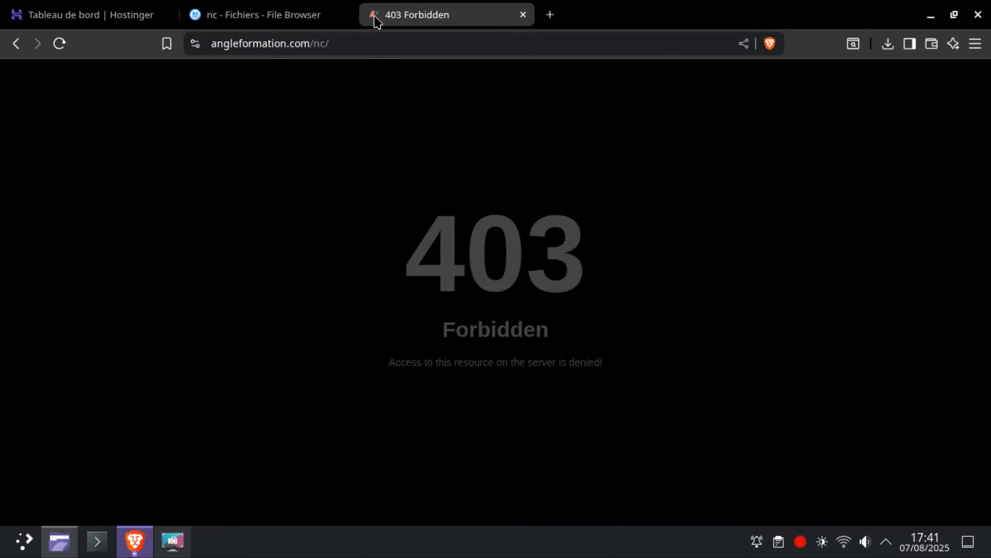
Copy the uploaded installer's full file name from its rename dialog in the file manager, then cancel the renaming.
left_click(395, 43)
left_click(276, 15)
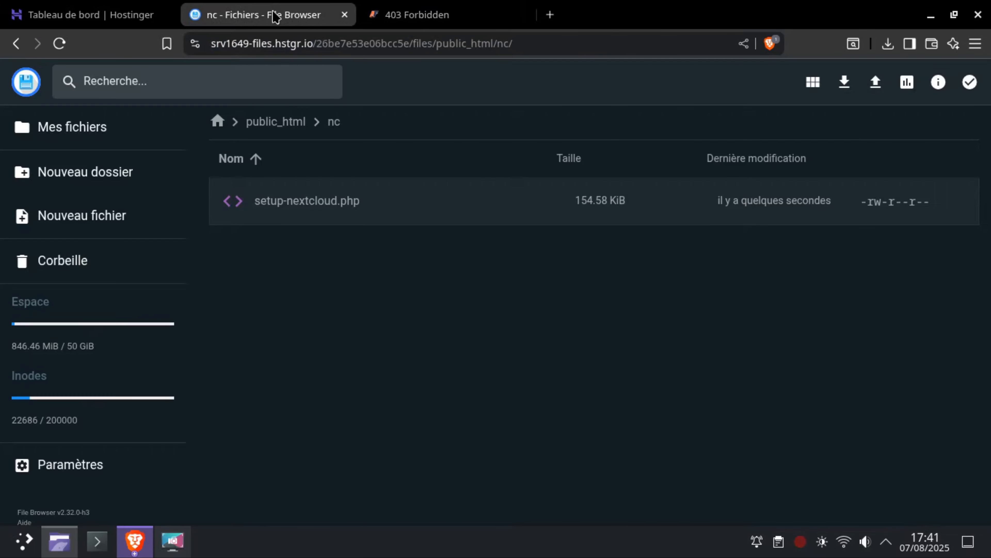
right_click(311, 205)
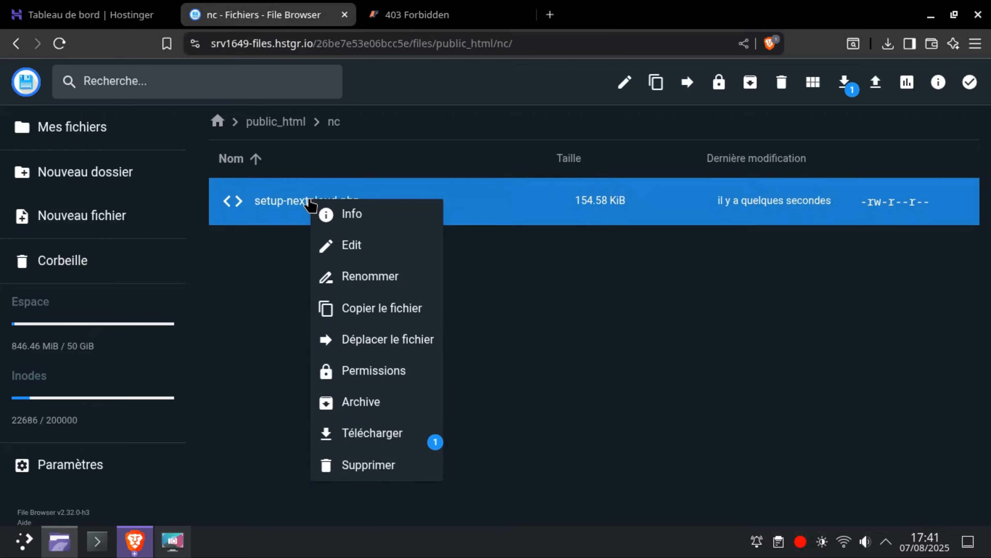
left_click(351, 278)
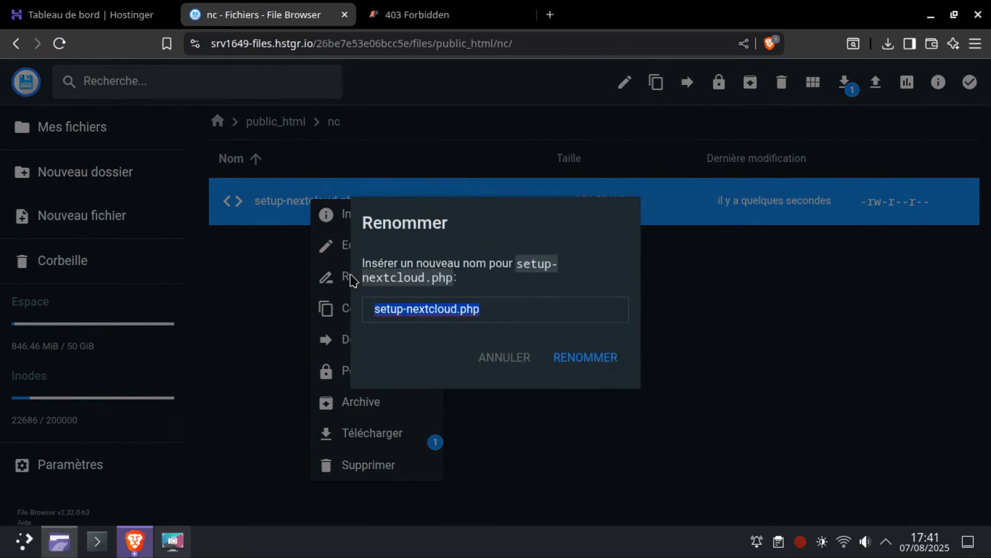
left_click(504, 310)
left_click_drag(518, 311, 365, 309)
key("ctrl+c")
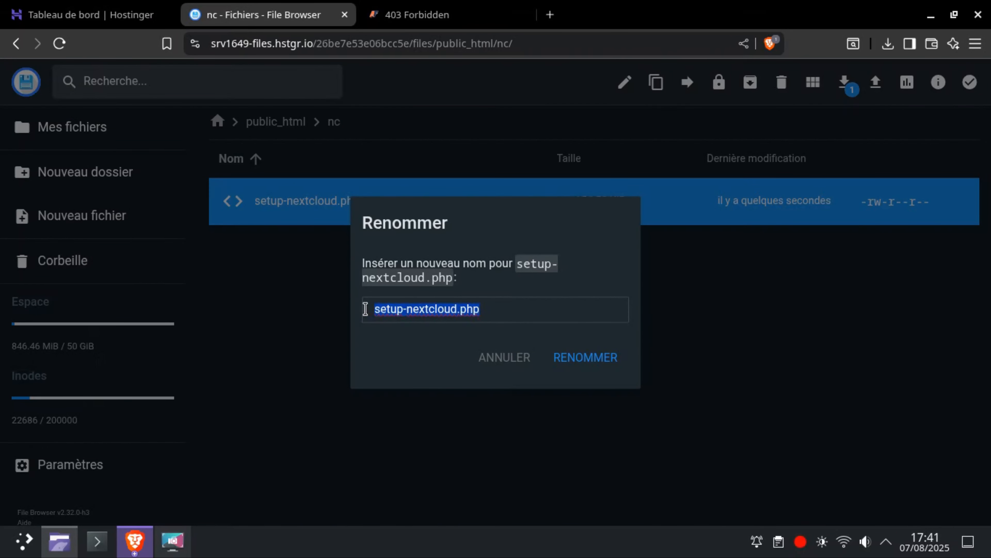
left_click(525, 374)
Append the copied file name to the site address and load angleformation.com/nc/setup-nextcloud.php.
left_click(434, 14)
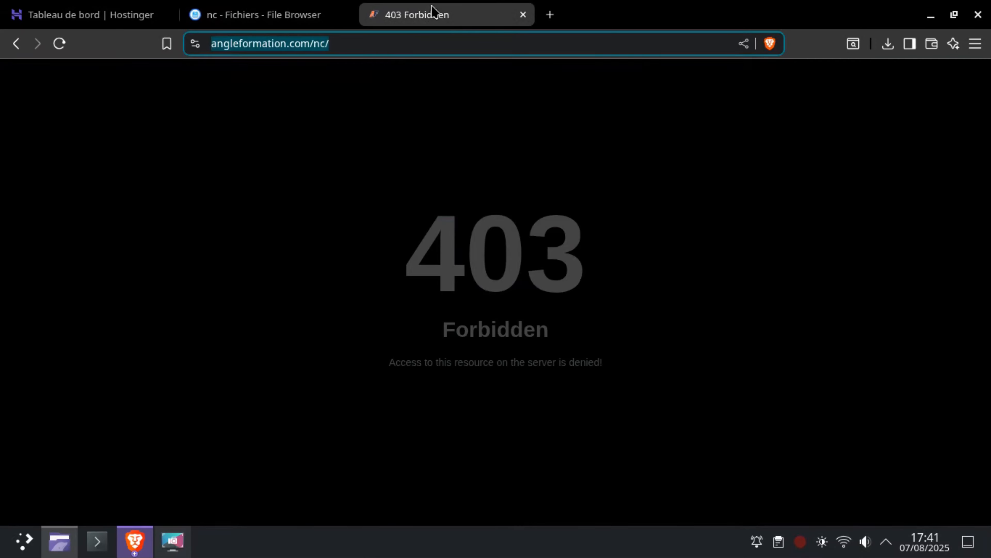
left_click(395, 43)
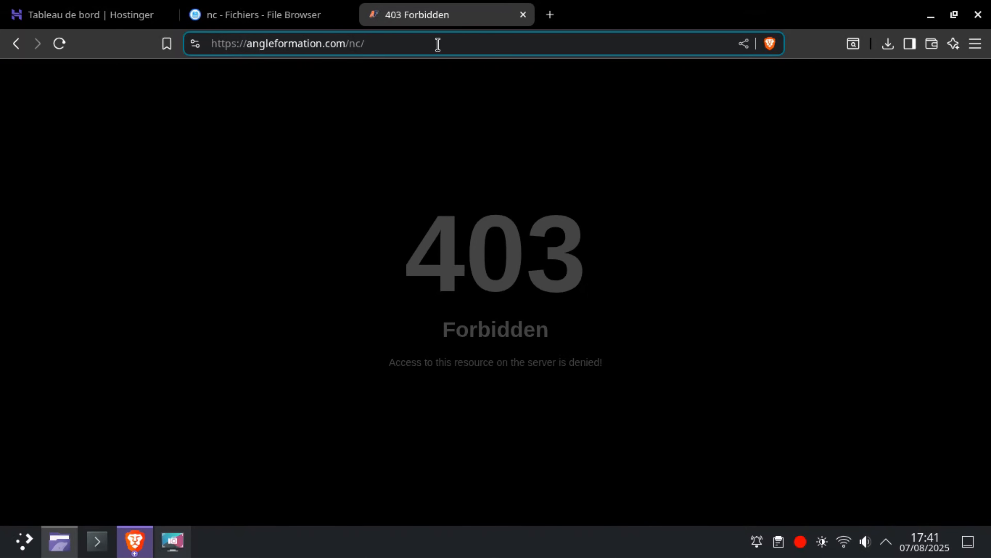
key("ctrl+v")
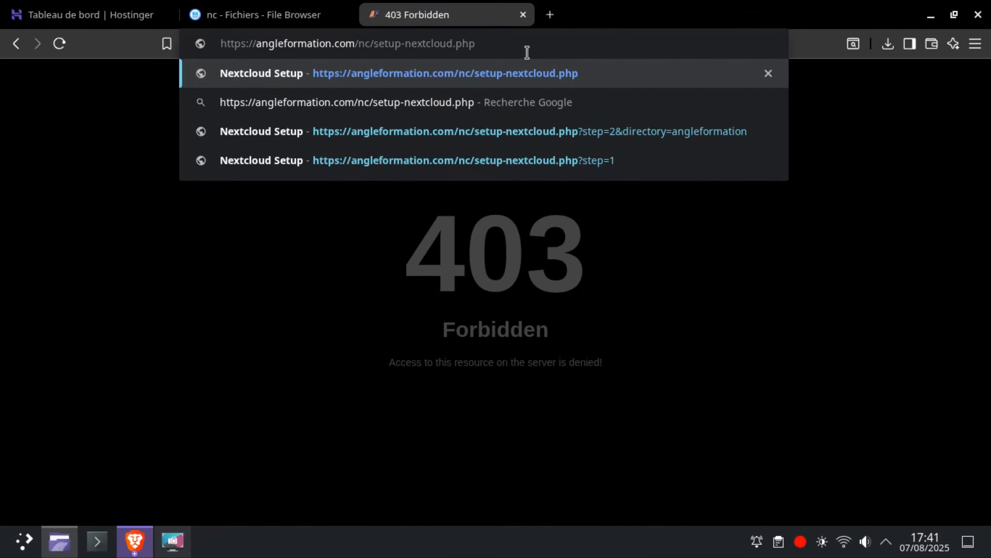
key("Return")
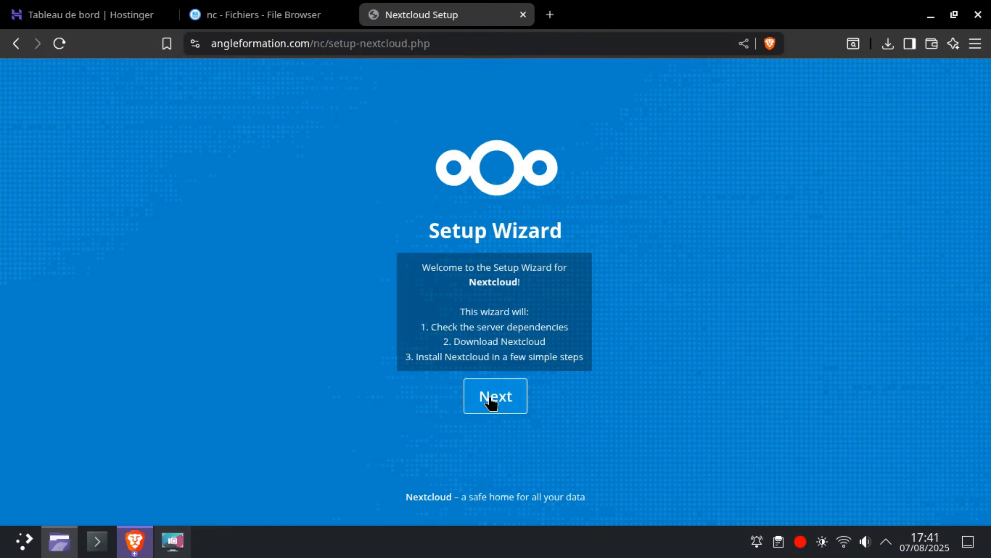
Run the setup wizard with AF as the installation subdirectory and continue to the administrator account form.
left_click(491, 405)
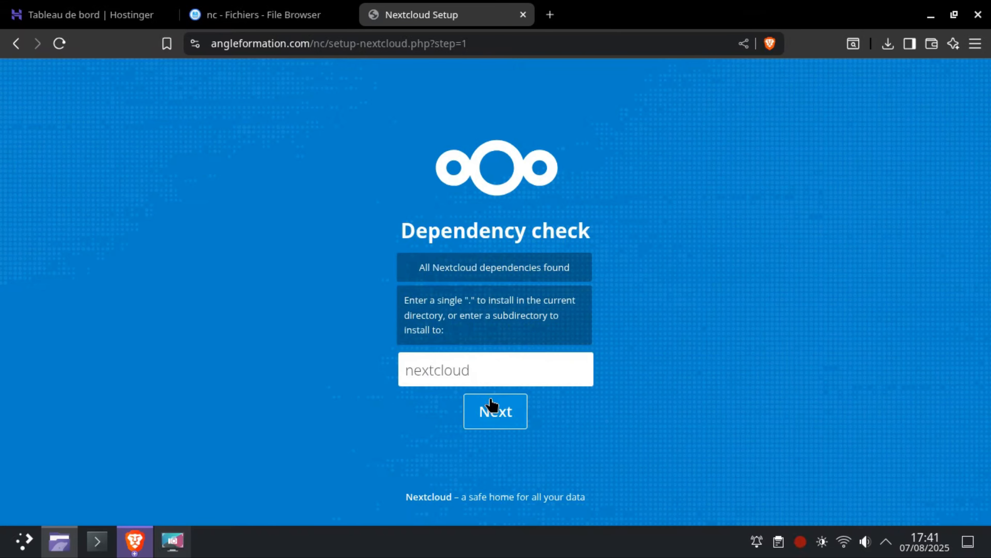
double_click(486, 369)
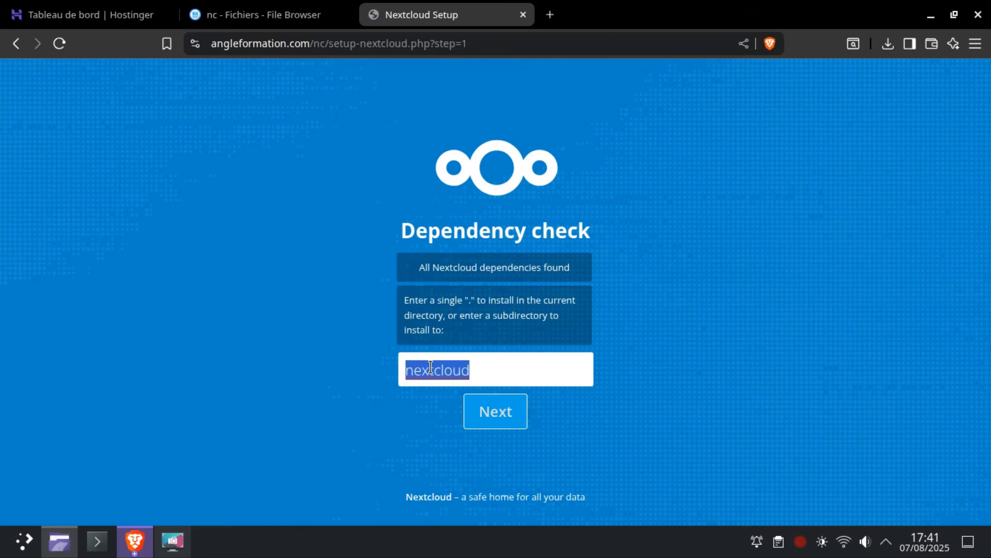
type("AF")
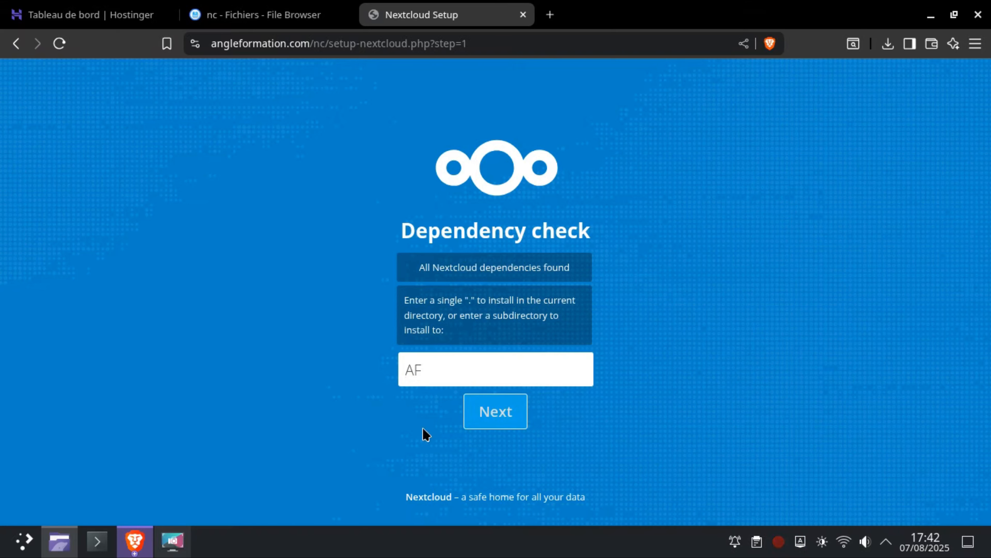
left_click(506, 417)
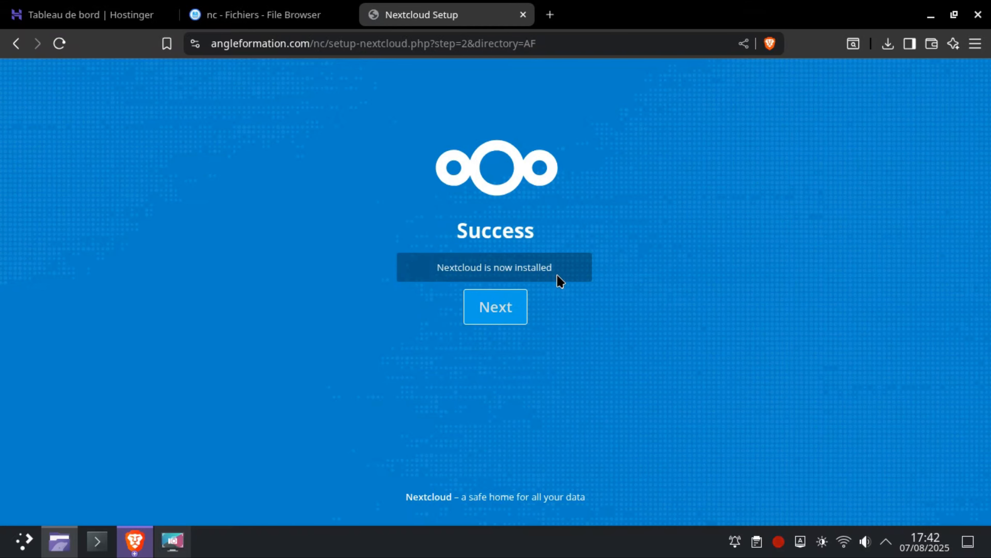
left_click(496, 310)
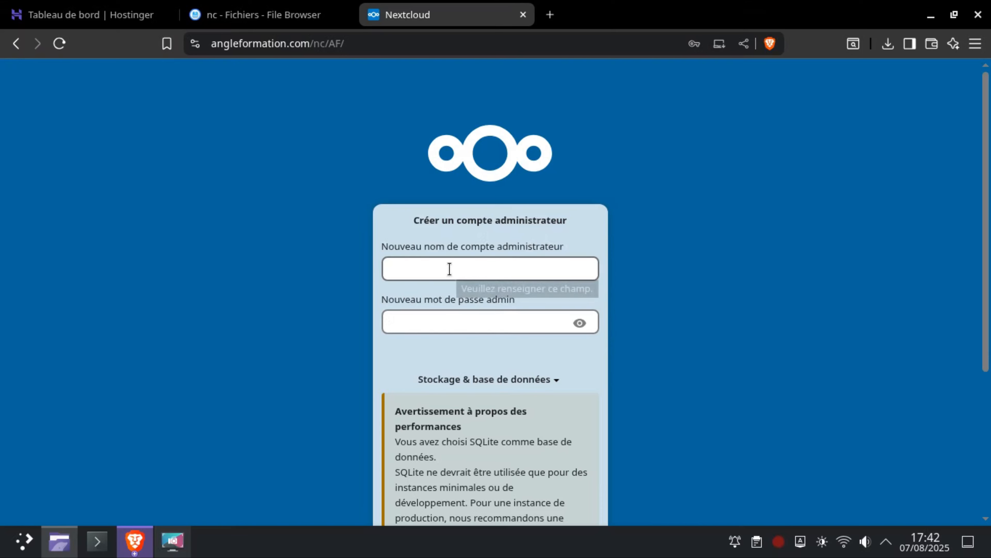
left_click(493, 267)
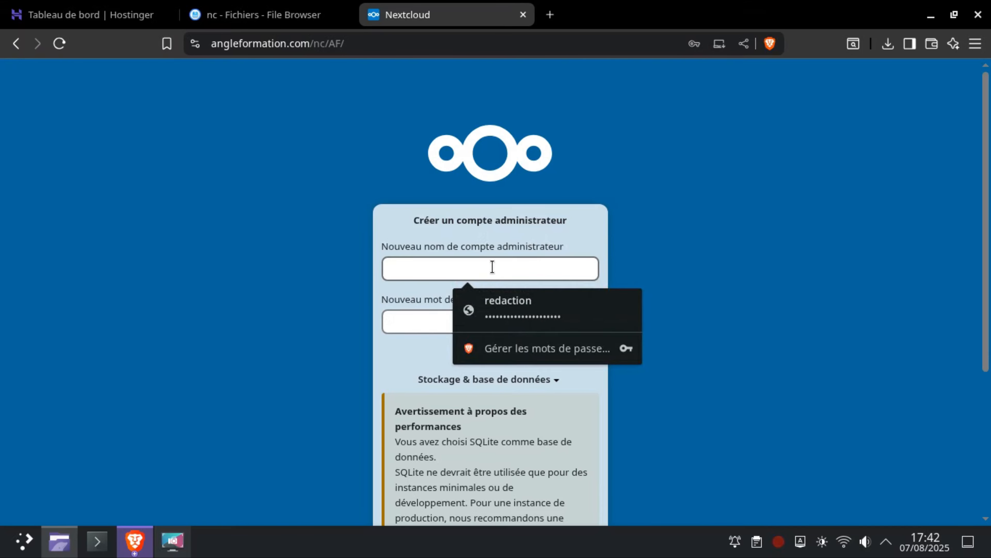
type("ANG")
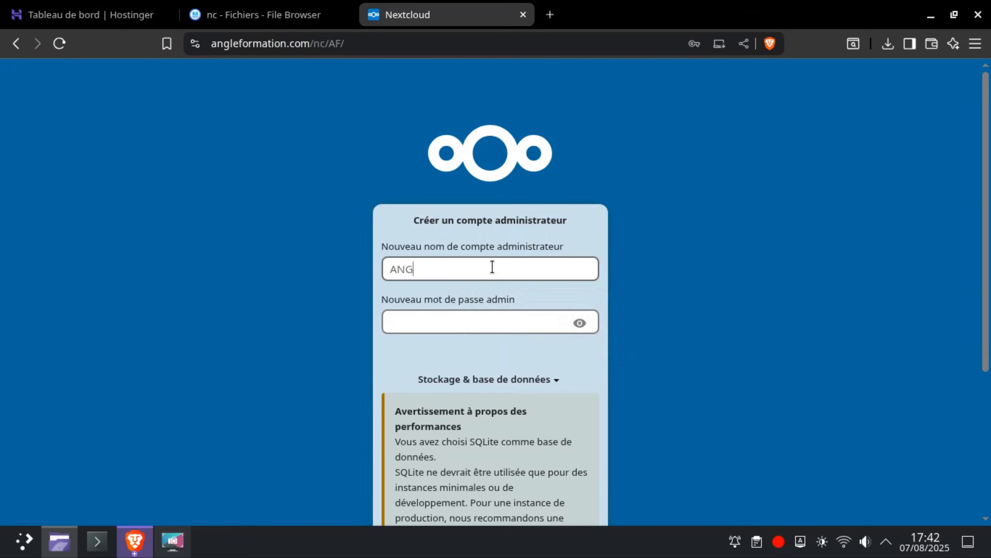
type("LEFORMATION")
key("Tab")
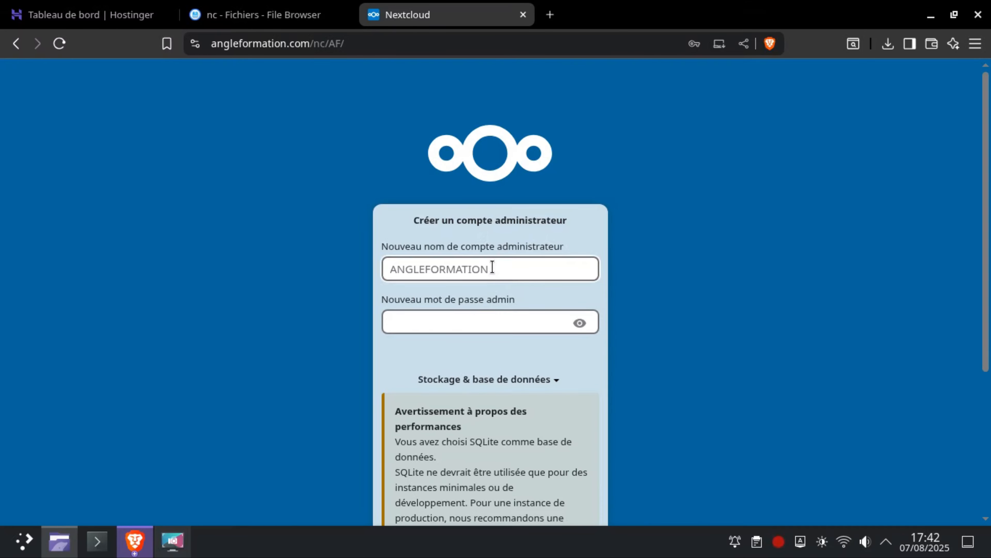
left_click(493, 268)
key("BackSpace")
key("BackSpace")
key("BackSpace")
key("BackSpace")
key("BackSpace")
key("BackSpace")
key("BackSpace")
key("BackSpace")
key("BackSpace")
key("BackSpace")
key("BackSpace")
key("BackSpace")
key("BackSpace")
key("BackSpace")
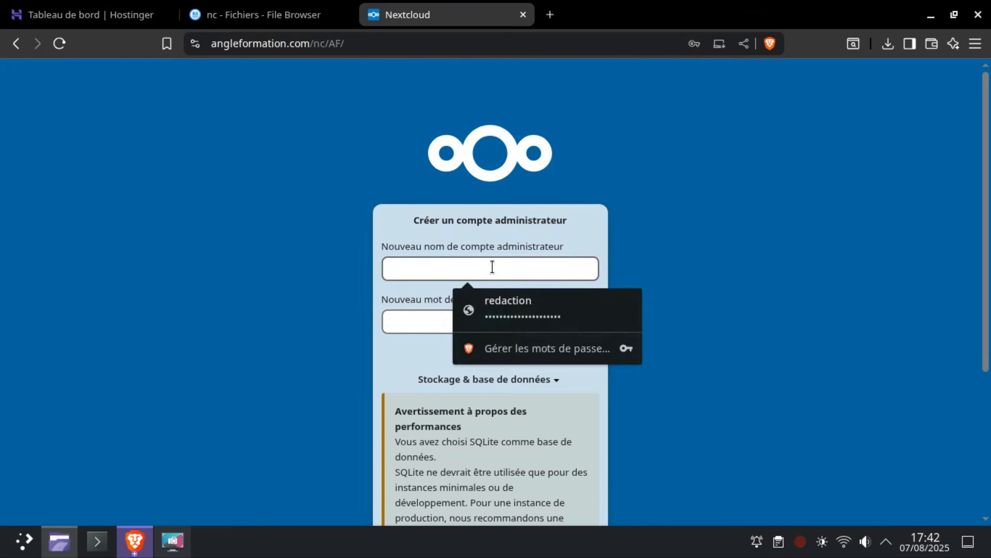
Enter angkeformation as the new administrator account name and fill in the admin password.
type("angke")
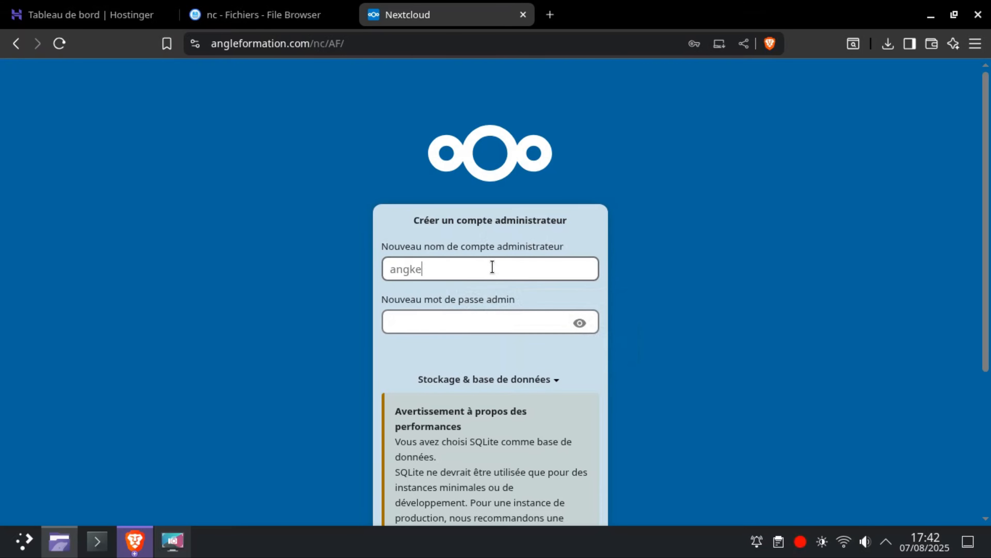
type("formation")
key("Tab")
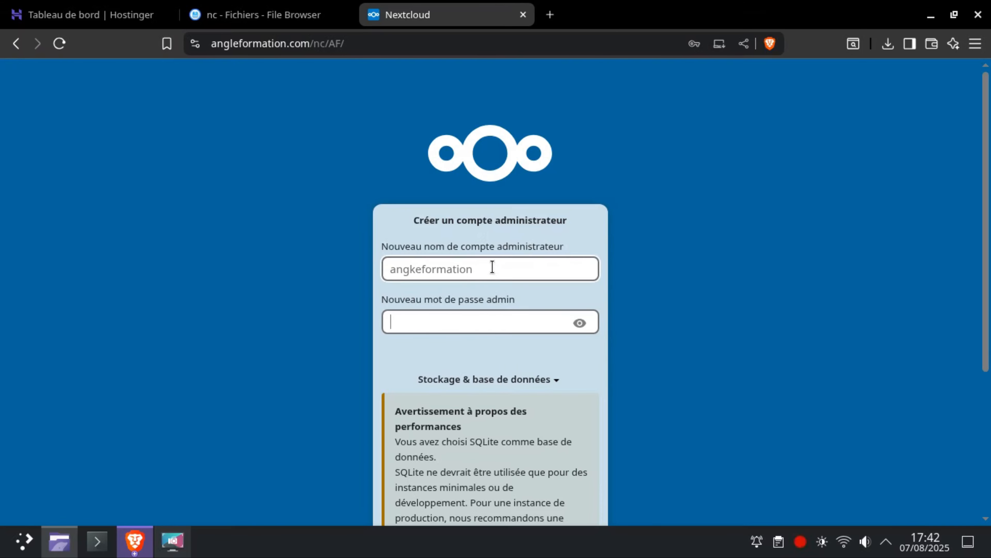
type("*******")
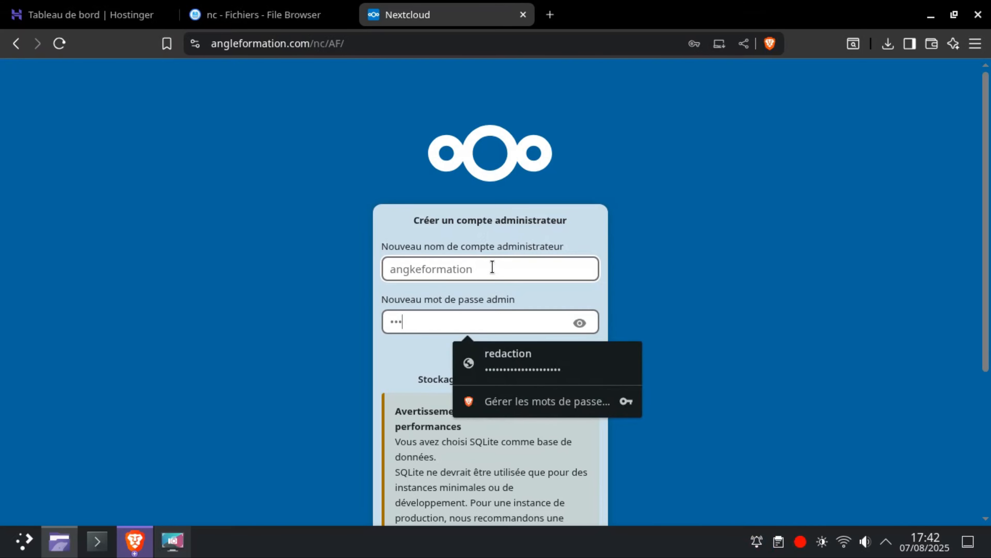
type("***")
Start the Nextcloud installation with the default SQLite database.
left_click(389, 365)
scroll(489, 387, "down", 5)
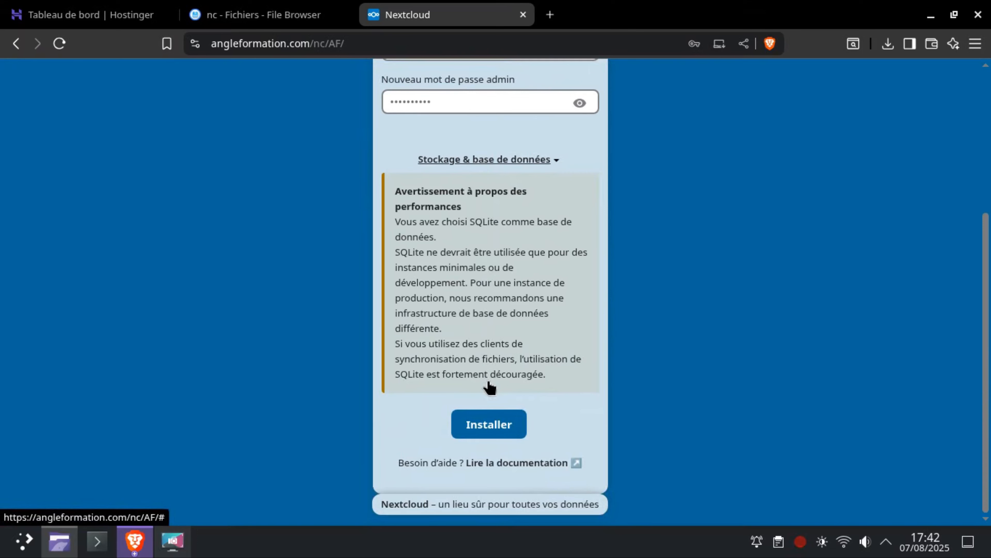
left_click(504, 425)
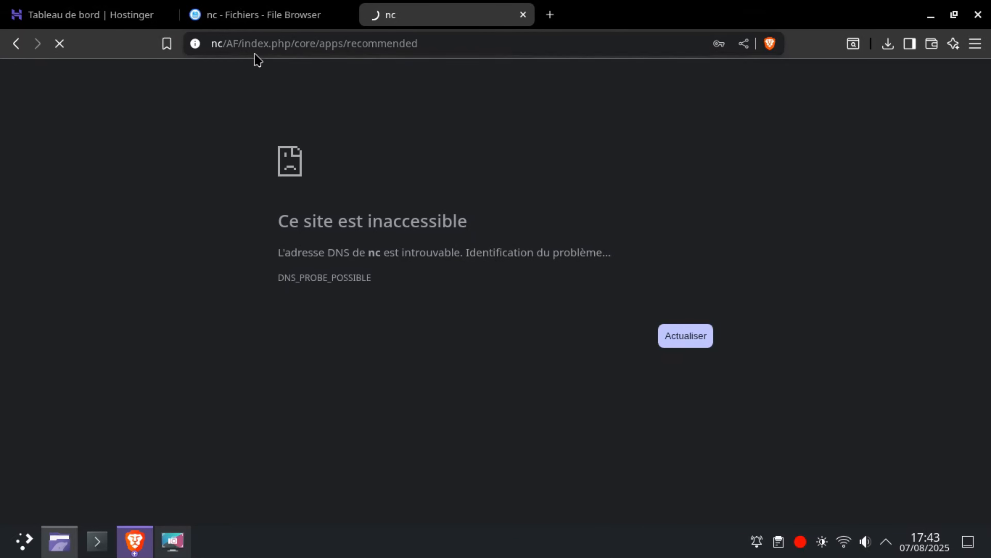
Replace the unreachable address with angleformation.com/nc/, without the suggested installer file name, and load it.
left_click(321, 46)
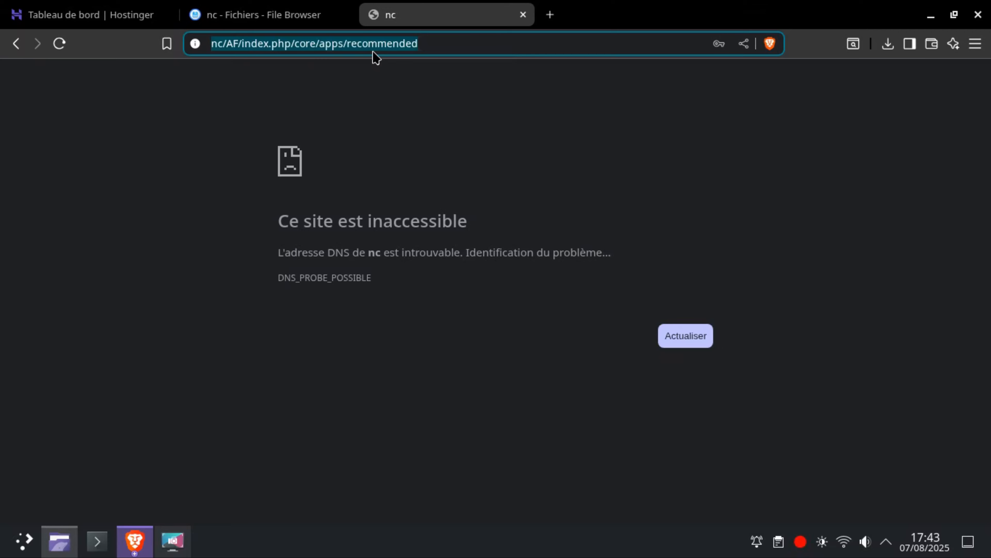
key("BackSpace")
type("anglefo")
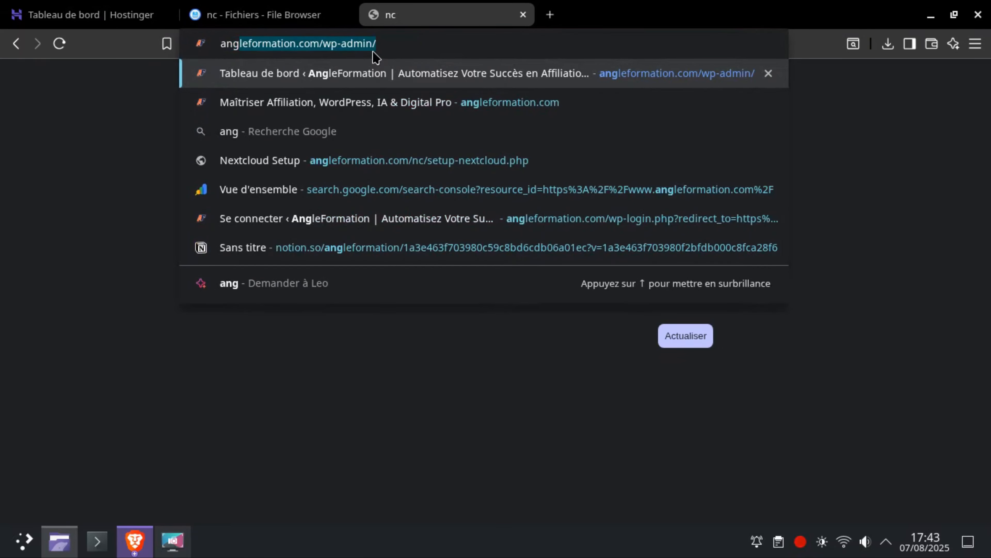
type("rmatio")
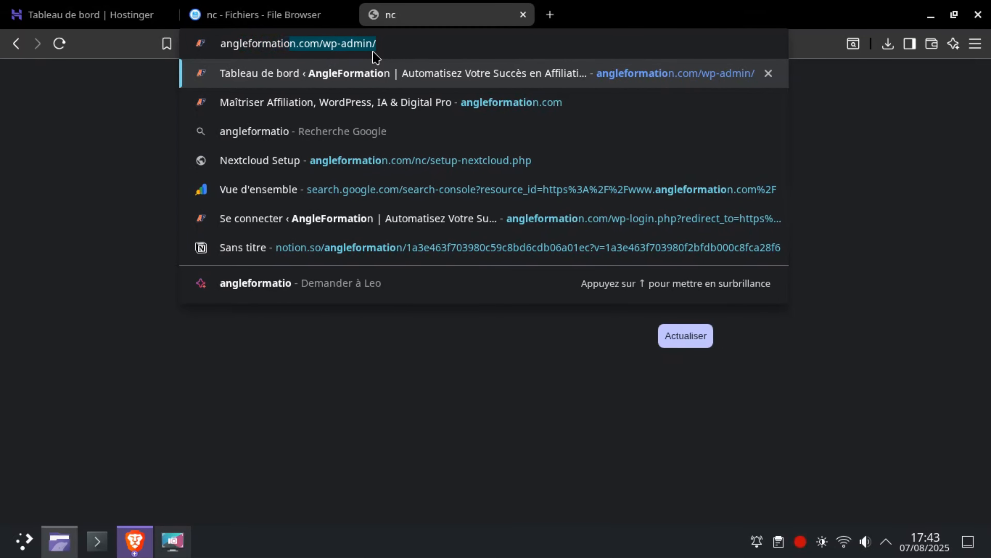
type("n.com")
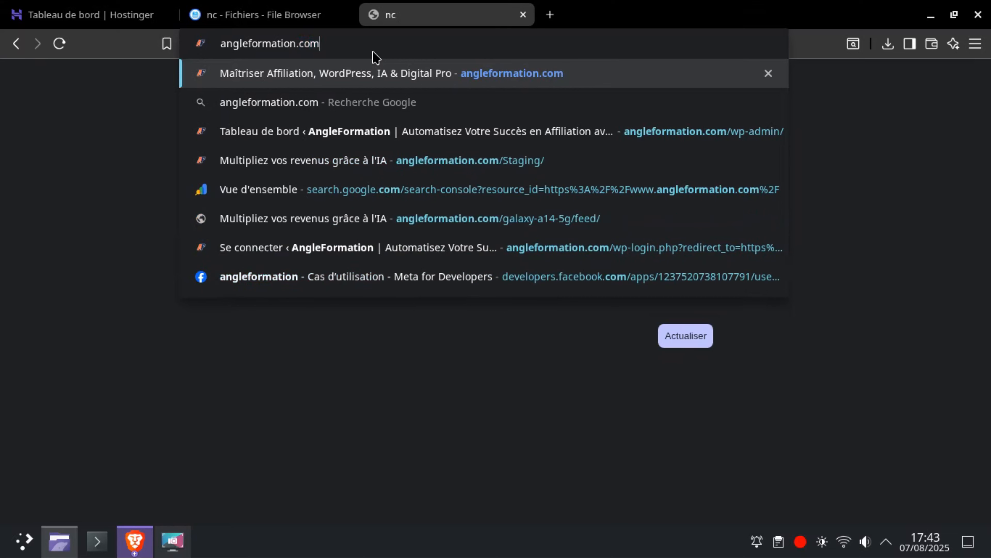
type("/nc/")
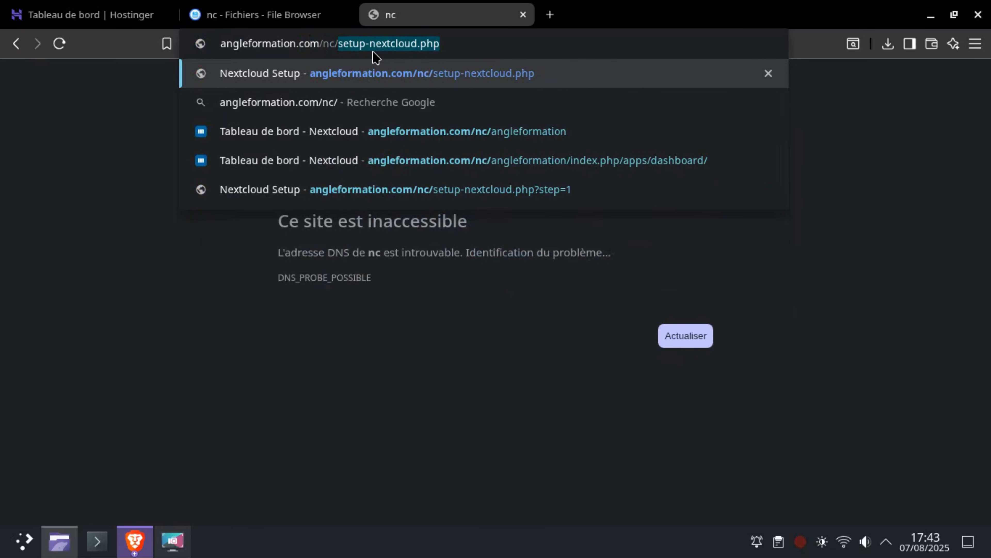
key("BackSpace")
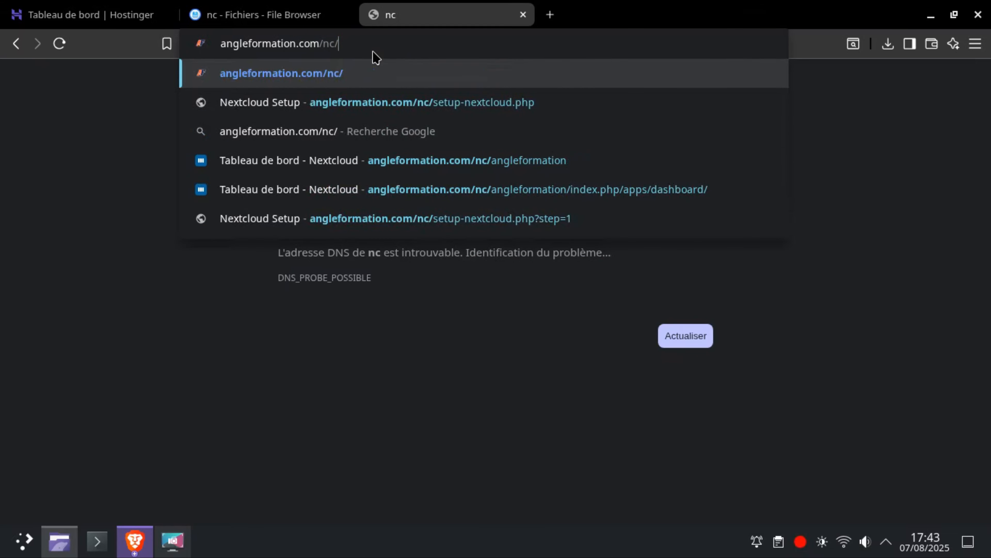
key("Return")
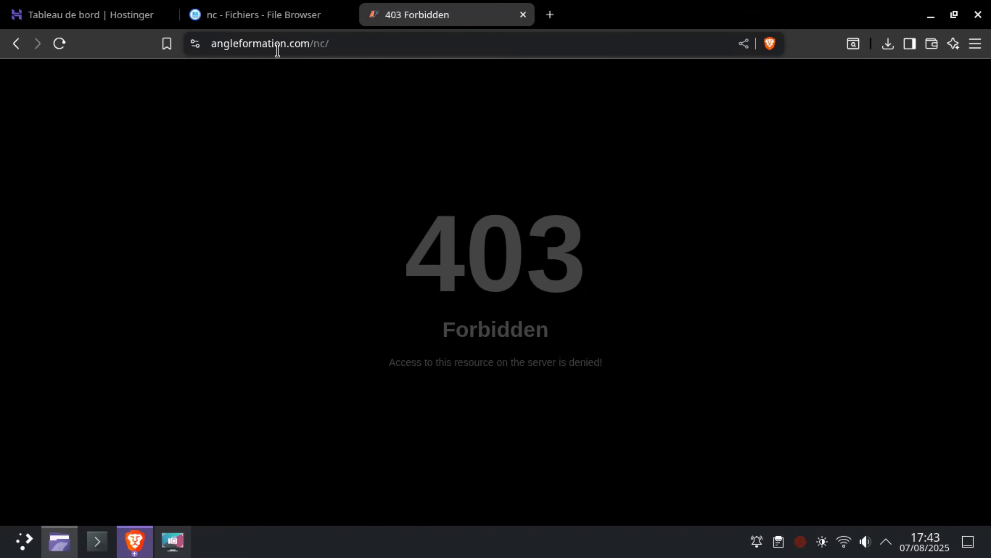
Refresh the nc folder listing in the file manager to check which folder the installer created.
left_click(288, 17)
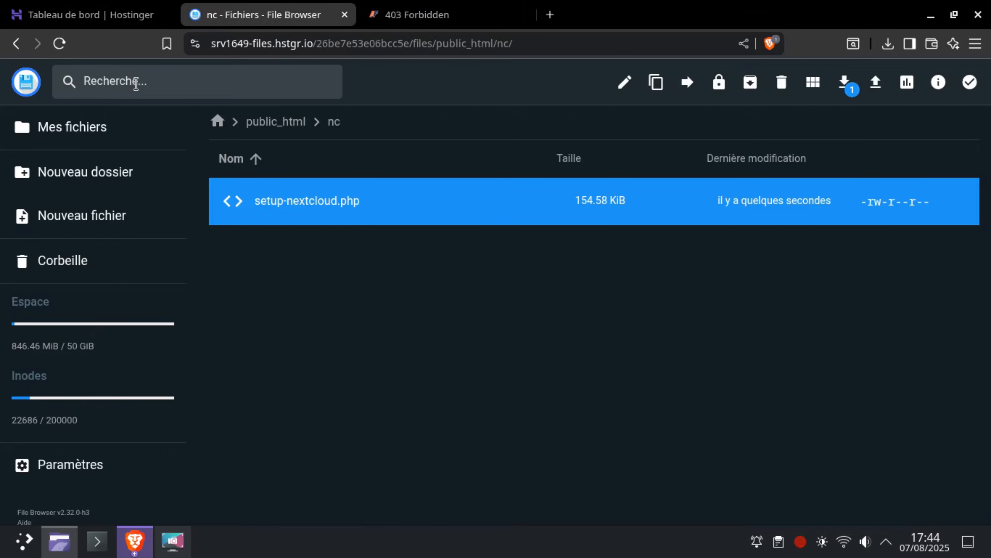
left_click(59, 43)
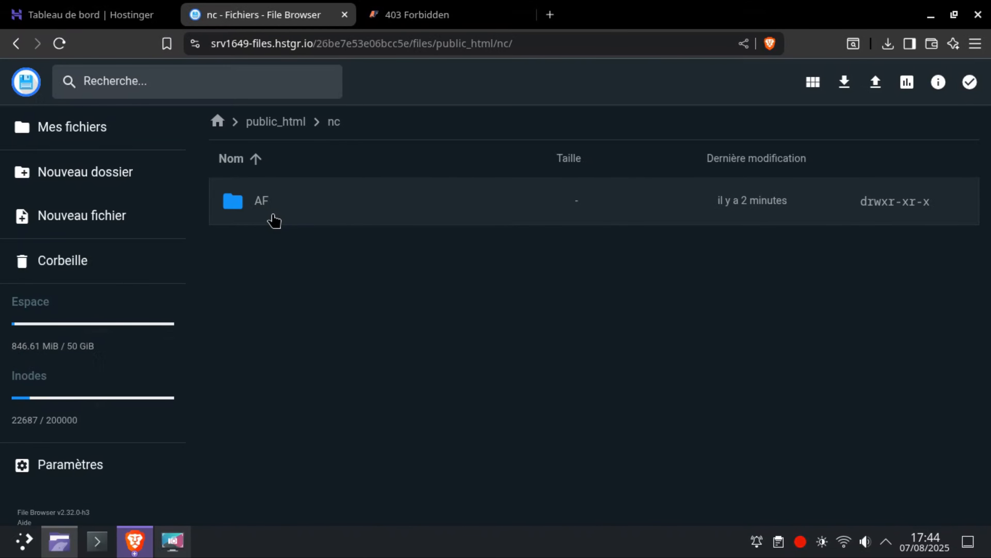
left_click(451, 20)
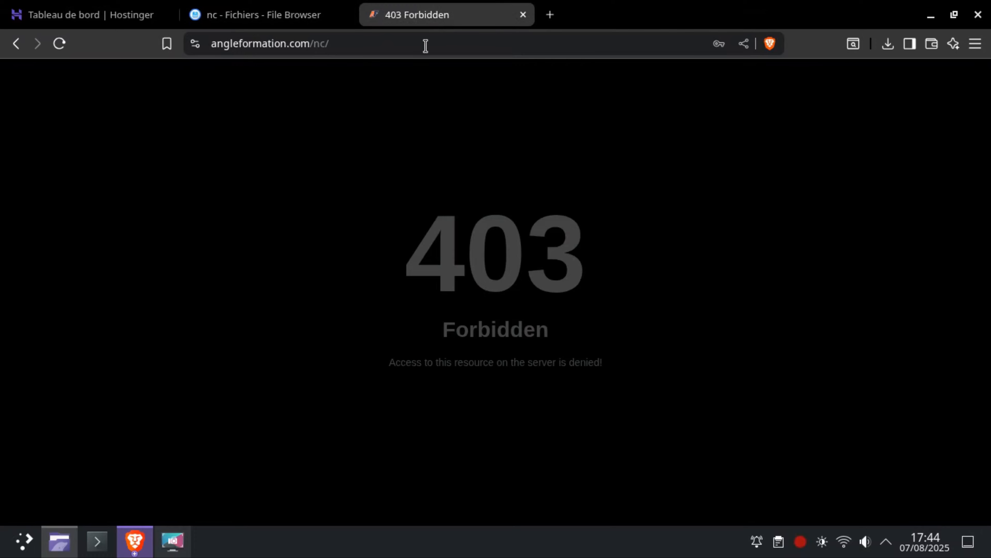
left_click(374, 44)
left_click(376, 46)
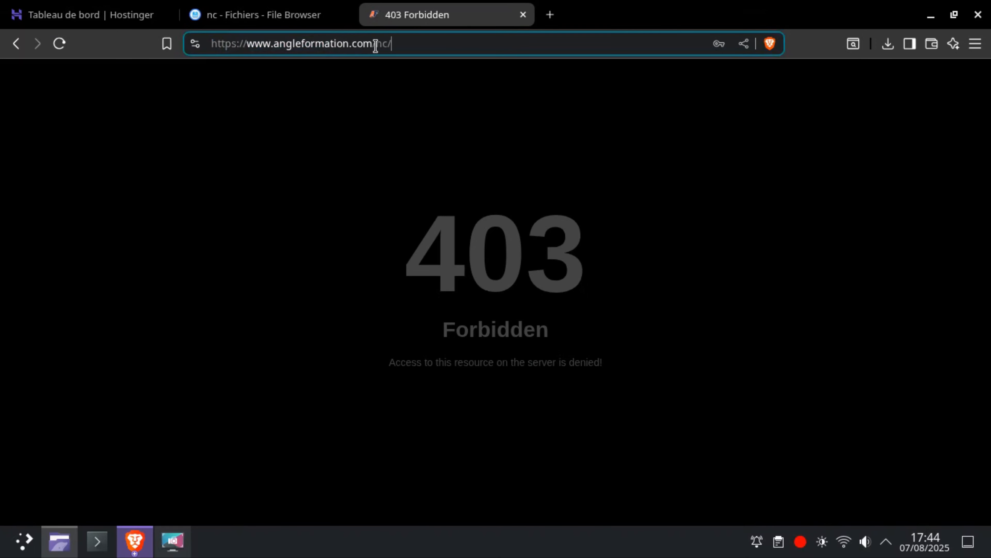
left_click(300, 14)
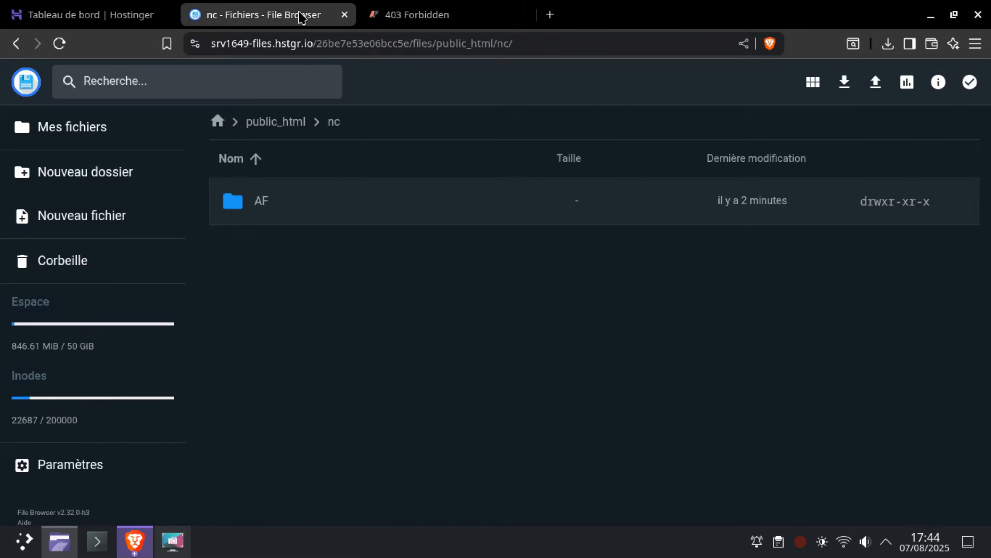
left_click(433, 12)
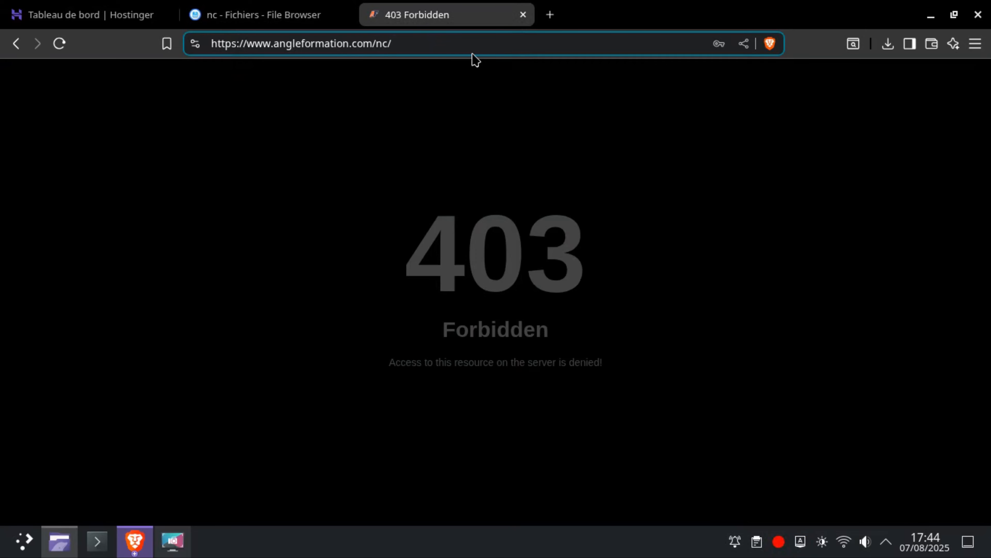
type("AF/")
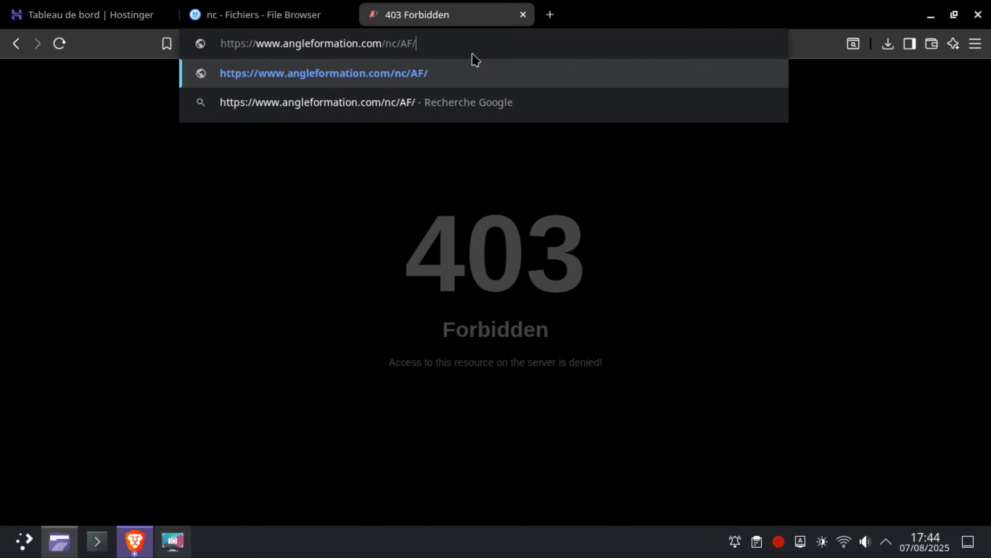
key("Return")
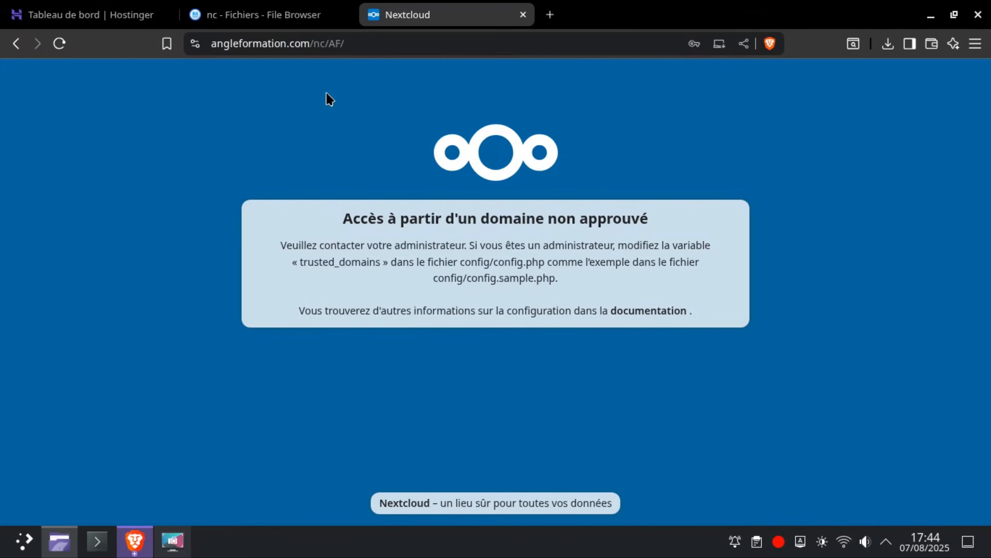
Open config.php from the config folder inside public_html/nc/AF in the file manager.
left_click(265, 22)
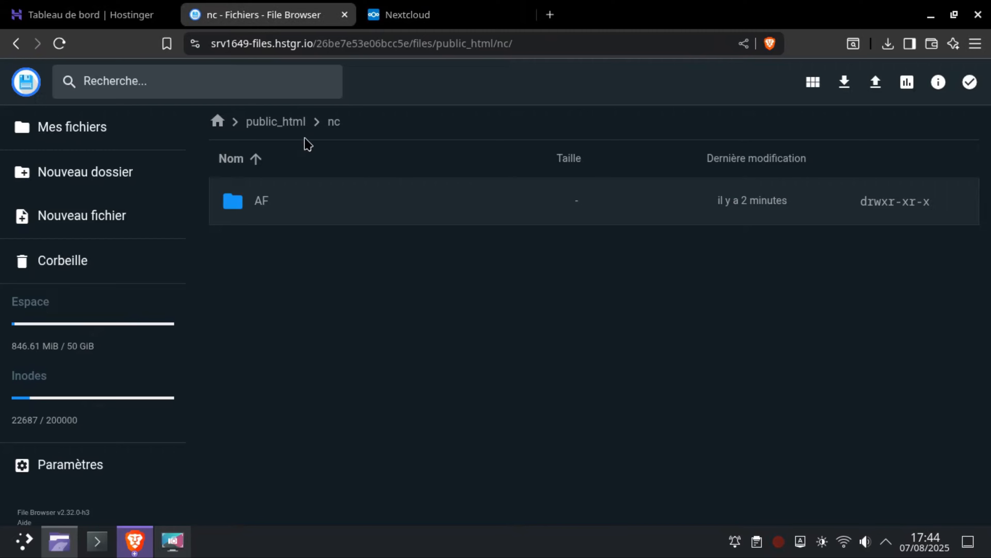
double_click(266, 199)
left_click(305, 348)
double_click(306, 349)
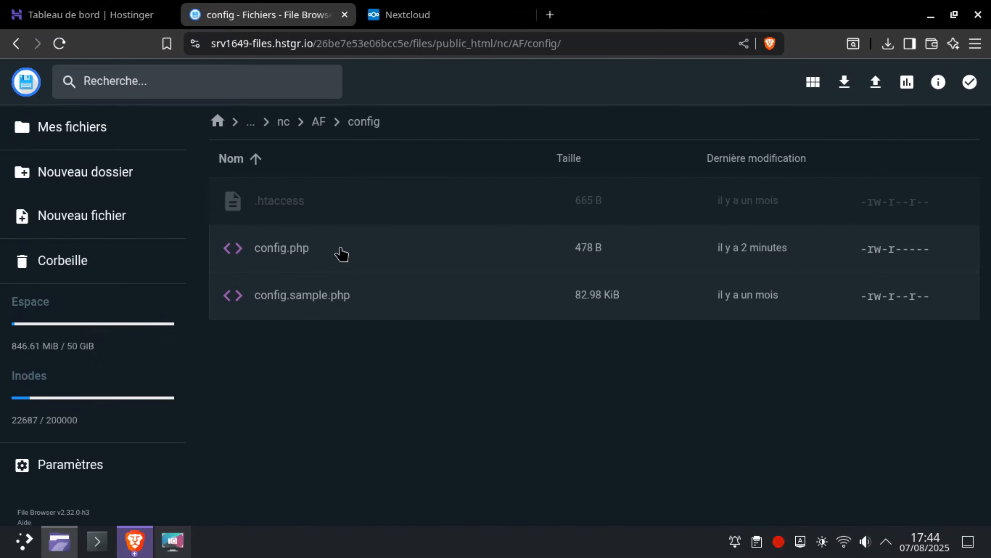
left_click(415, 17)
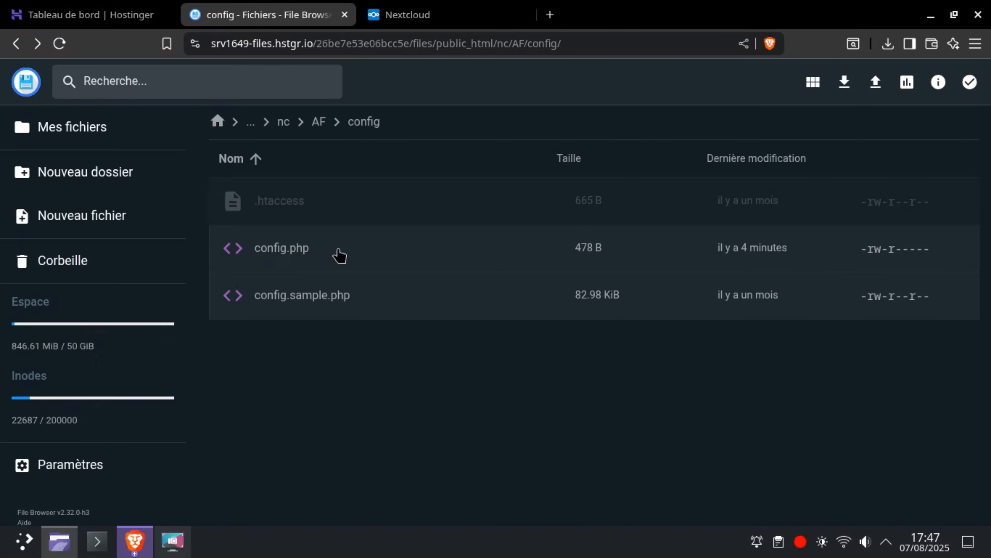
double_click(338, 254)
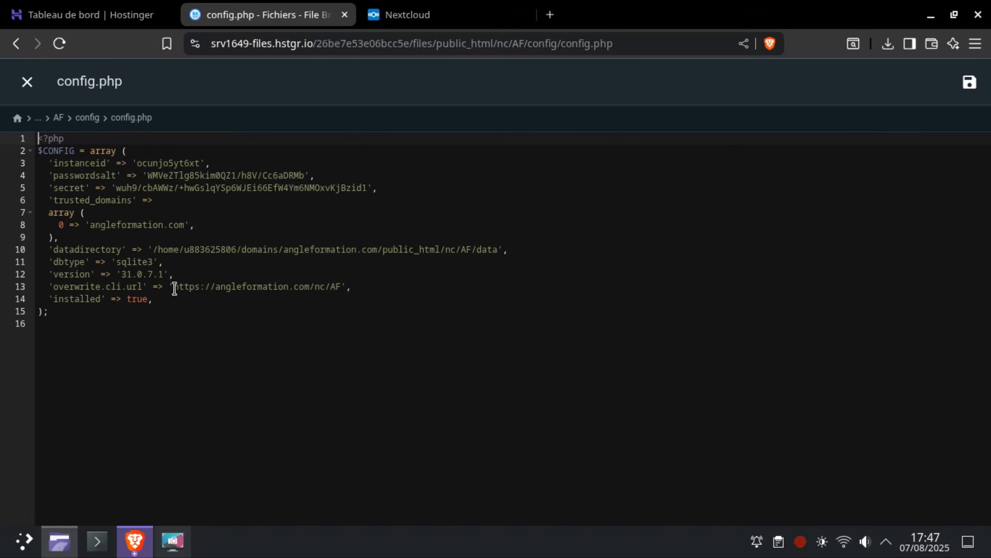
left_click_drag(174, 288, 341, 288)
key("ctrl+c")
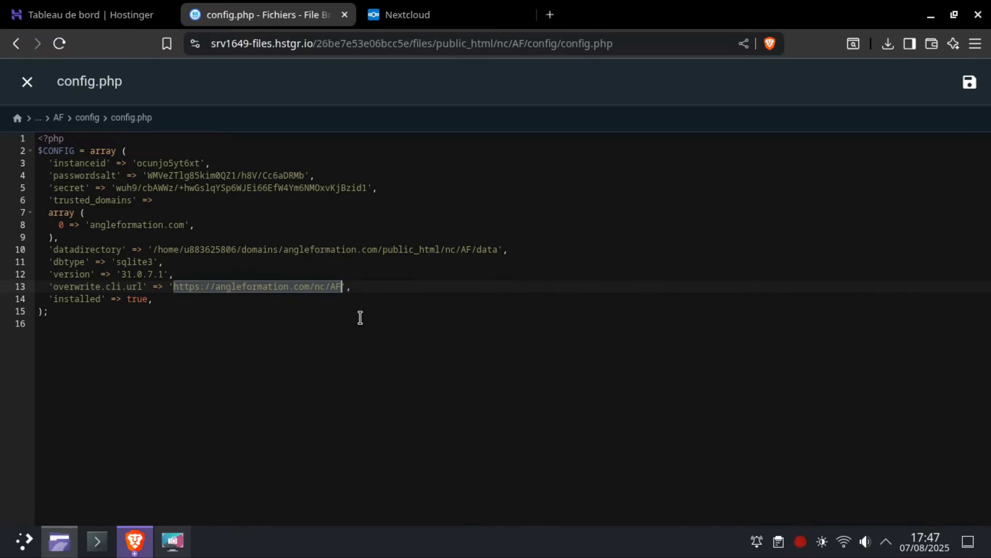
left_click(550, 16)
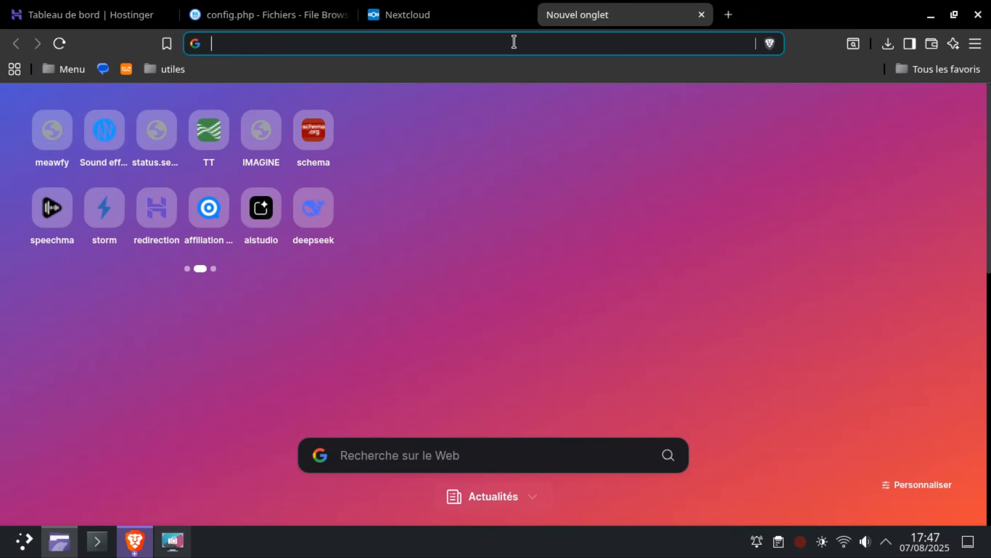
left_click(514, 42)
key("ctrl+v")
key("Return")
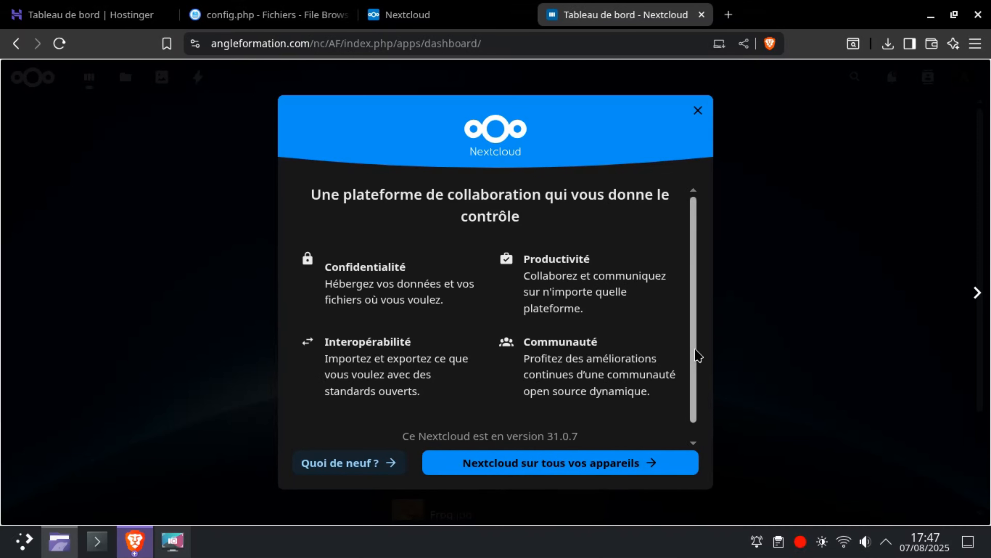
left_click(698, 113)
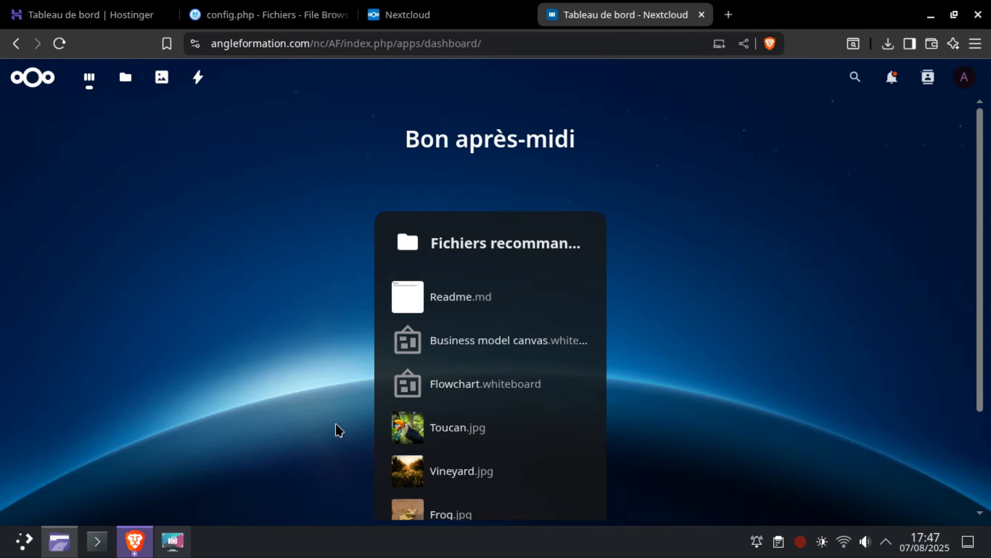
Look over the dashboard's recommended files, view Readme.md and close it again.
scroll(336, 428, "down", 3)
scroll(454, 375, "up", 3)
left_click(478, 304)
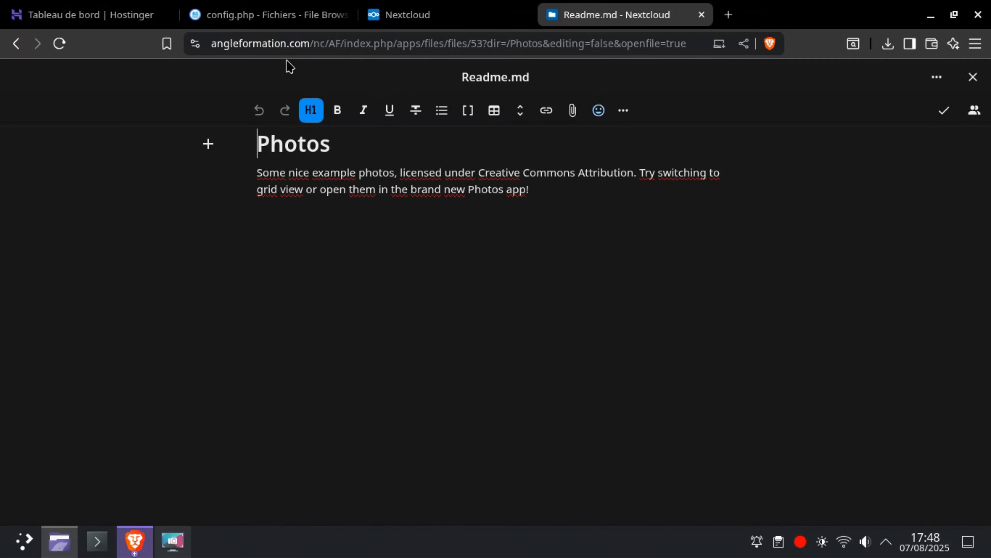
left_click(974, 78)
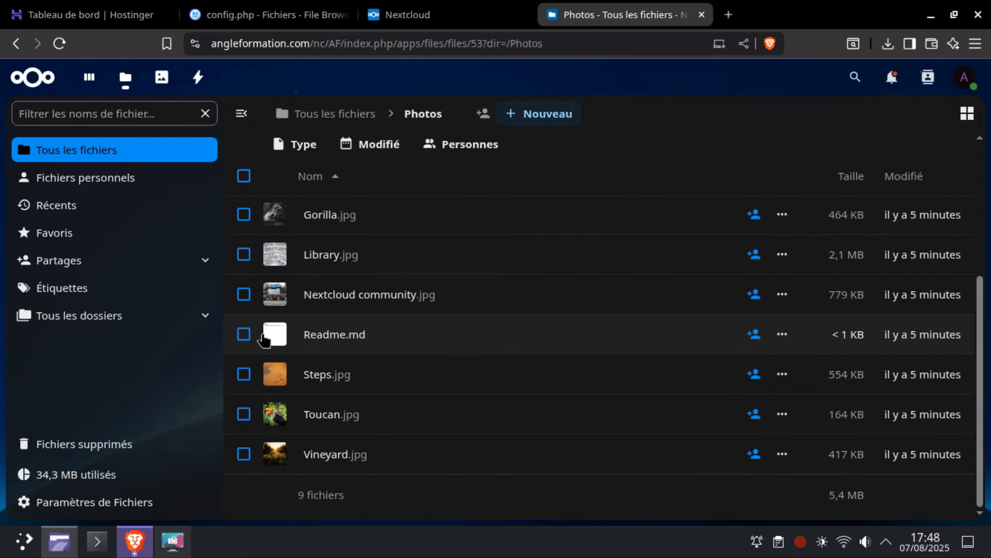
View the Photos app and the full file listing, and return to the dashboard.
left_click(164, 81)
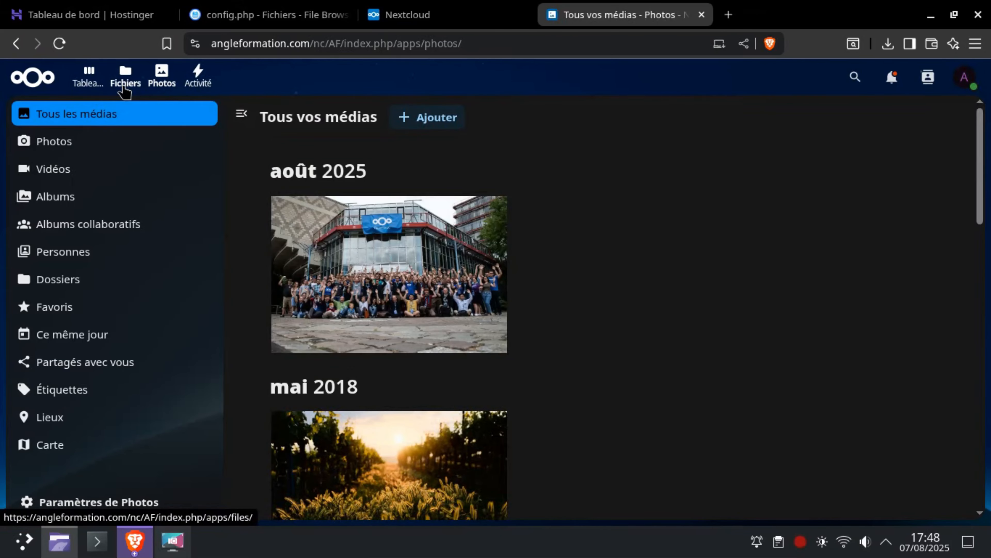
left_click(115, 83)
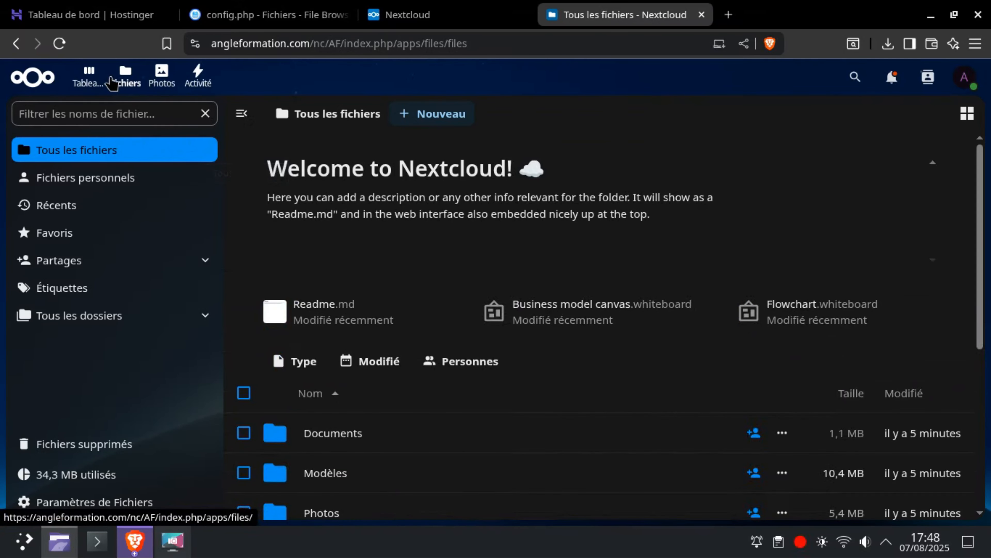
left_click(89, 88)
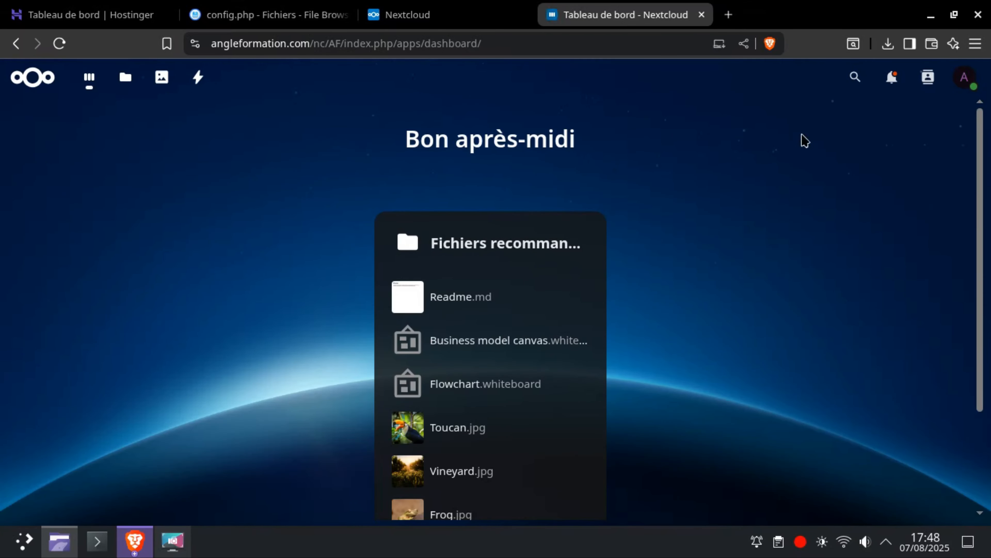
Open the account menu from the dashboard.
left_click(971, 84)
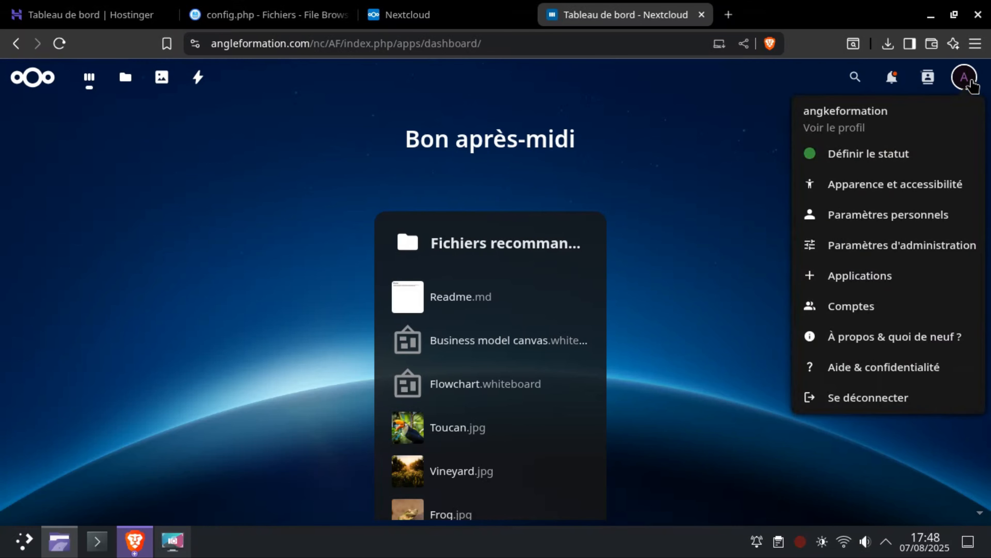